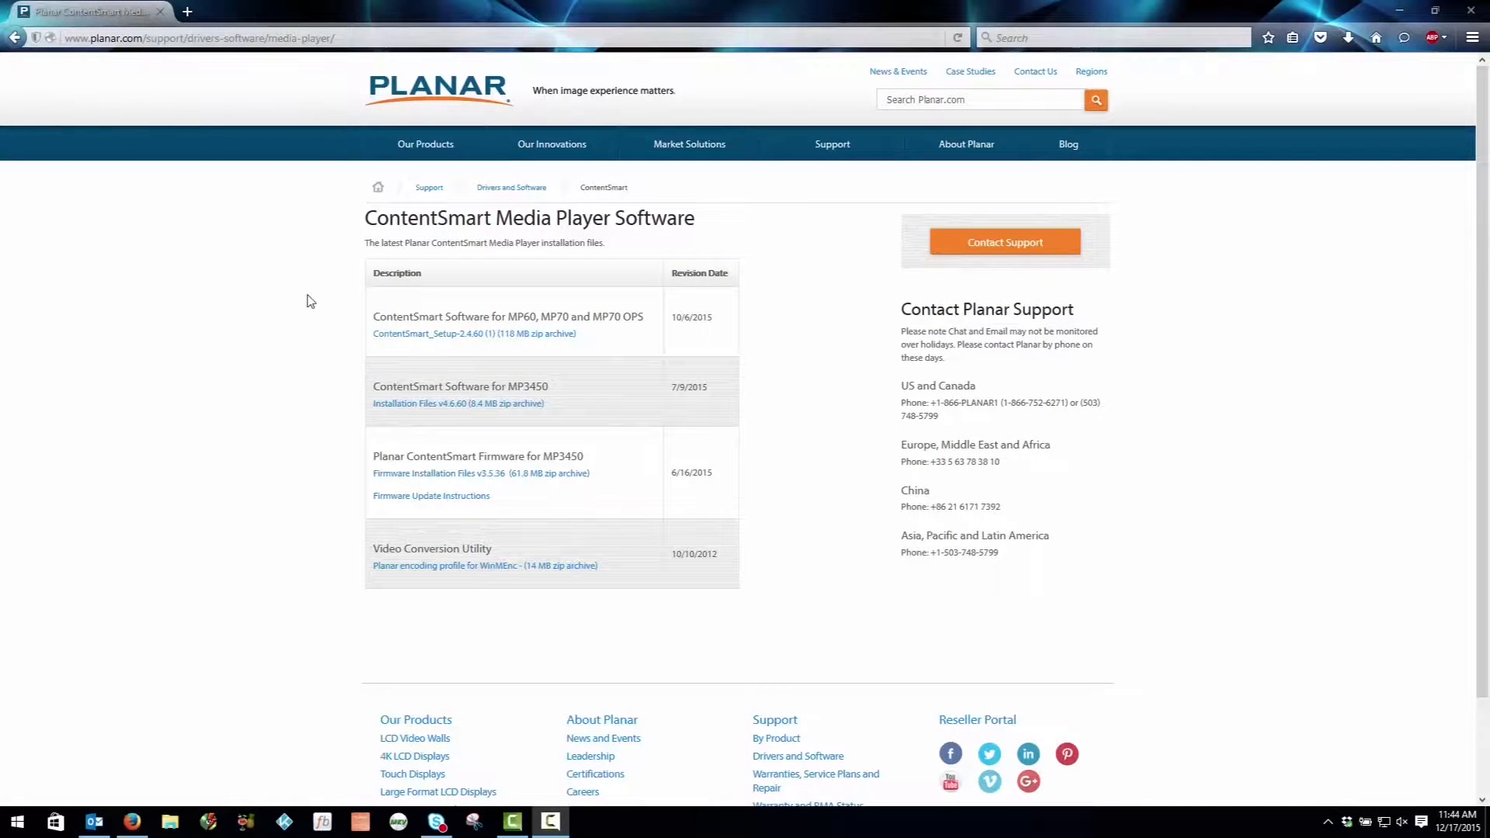
Step: Download the ContentSmart_Setup-2.4.60 archive for the MP60, MP70 and MP70 OPS media players
click(458, 339)
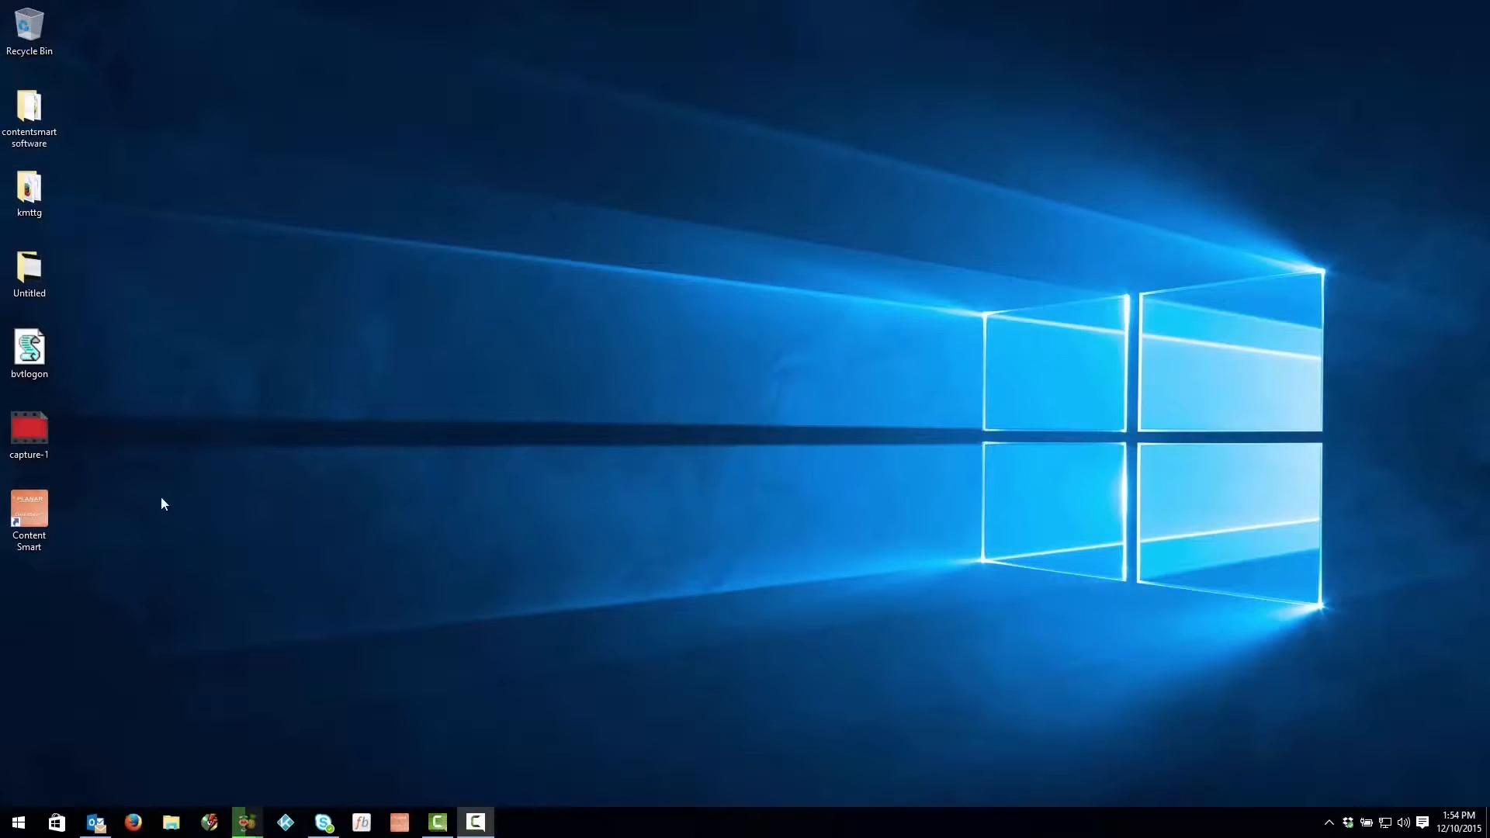
Step: Launch Content Smart and create a new playlist named Planar
double_click(47, 508)
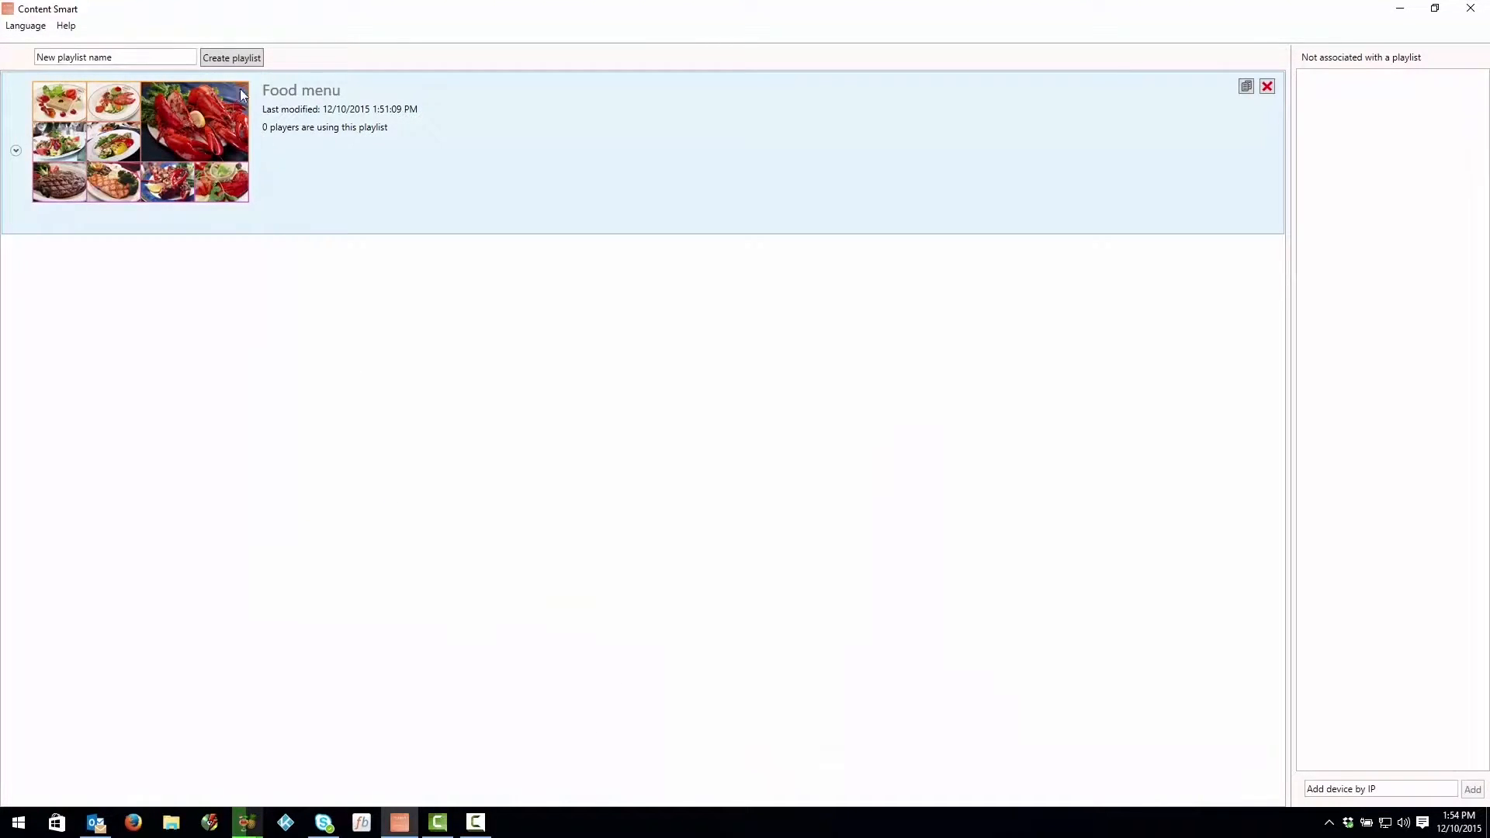
click(140, 61)
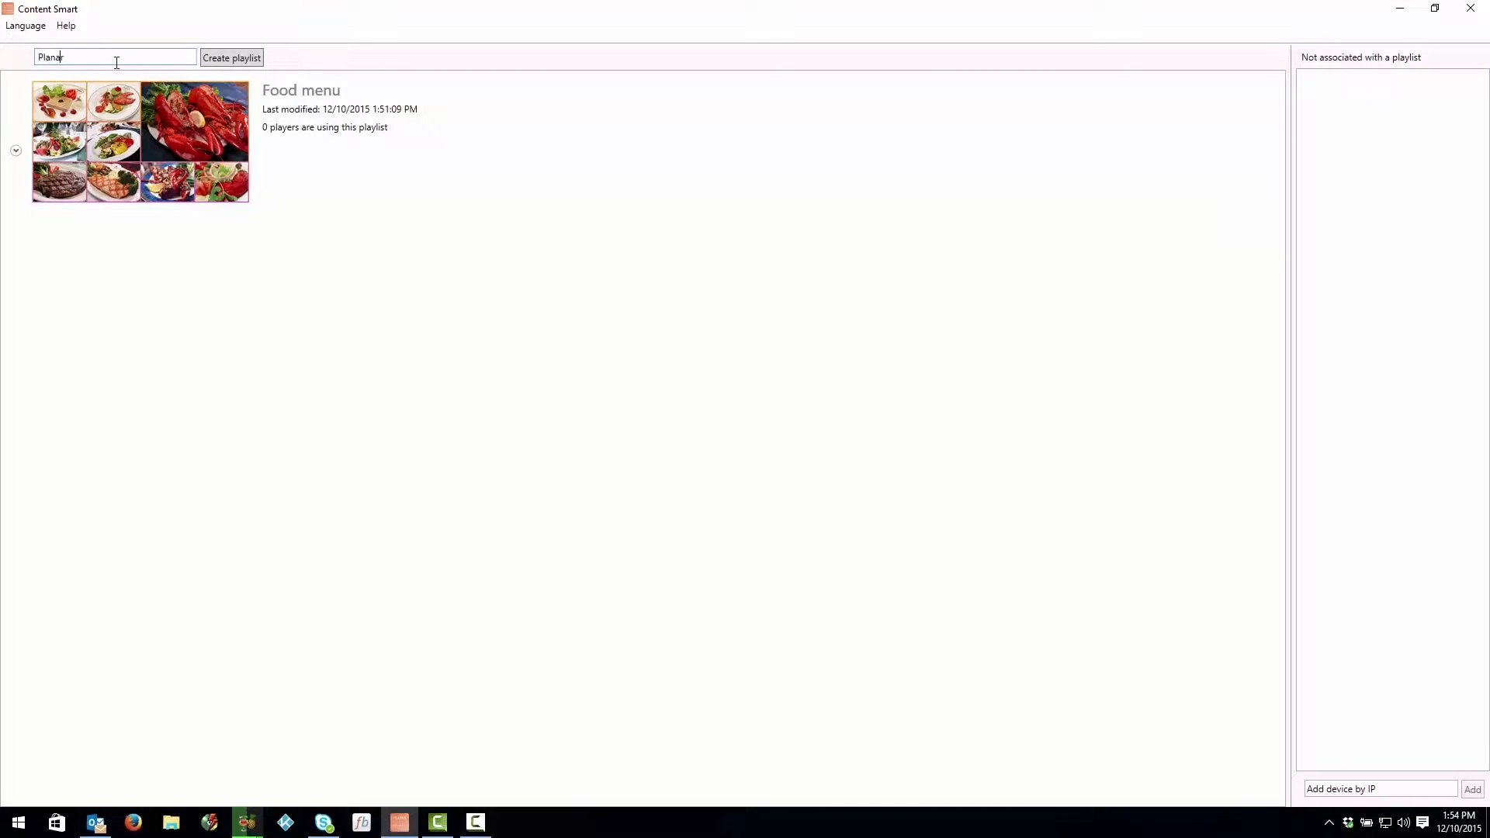
click(231, 59)
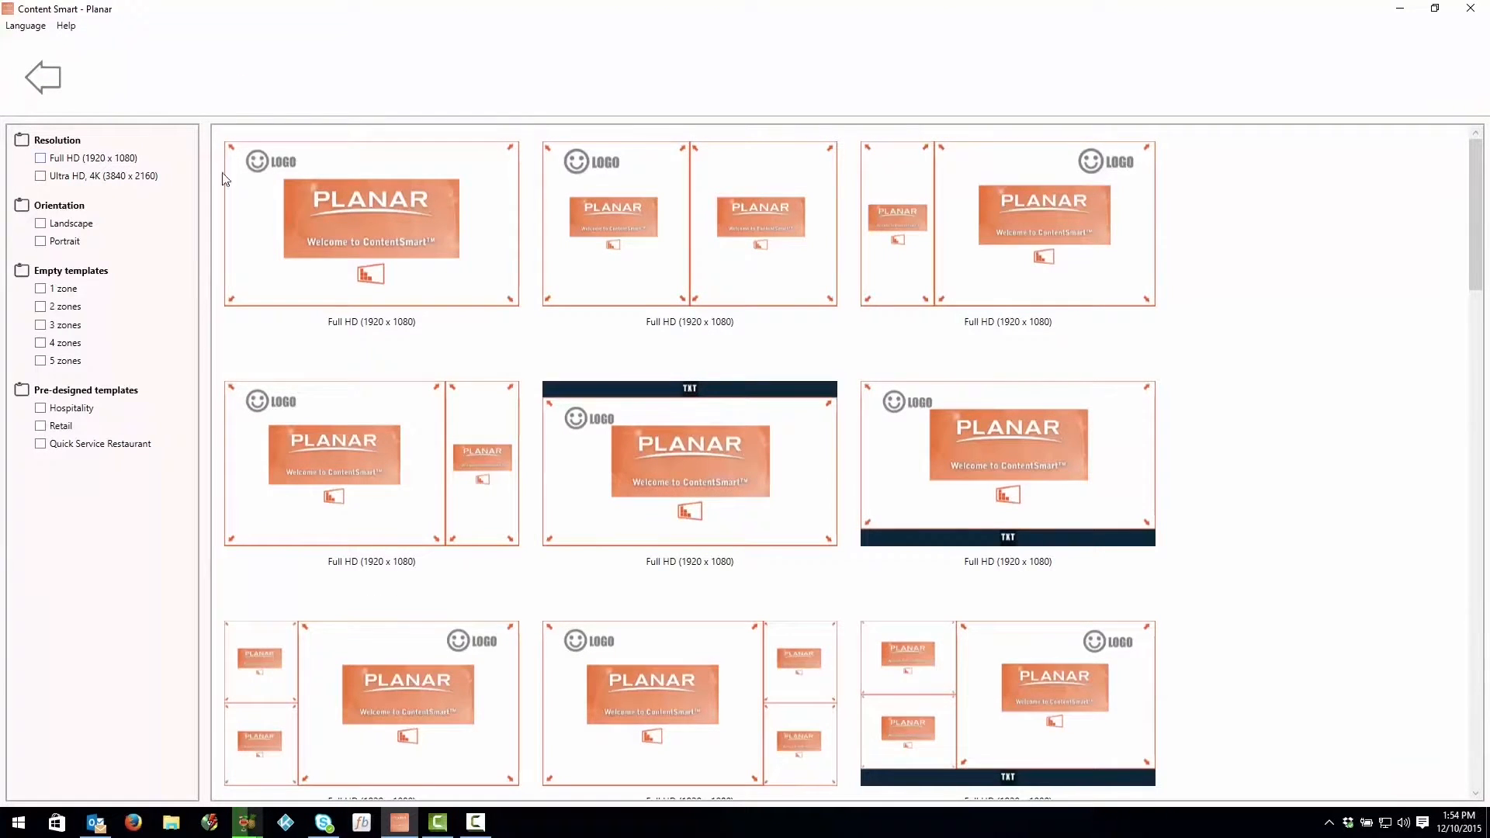
Step: Filter the templates to Full HD (1920 x 1080), landscape, 3 zones, and choose the layout with the large zone left of two small ones
scroll(497, 263, down, 4)
scroll(502, 268, down, 10)
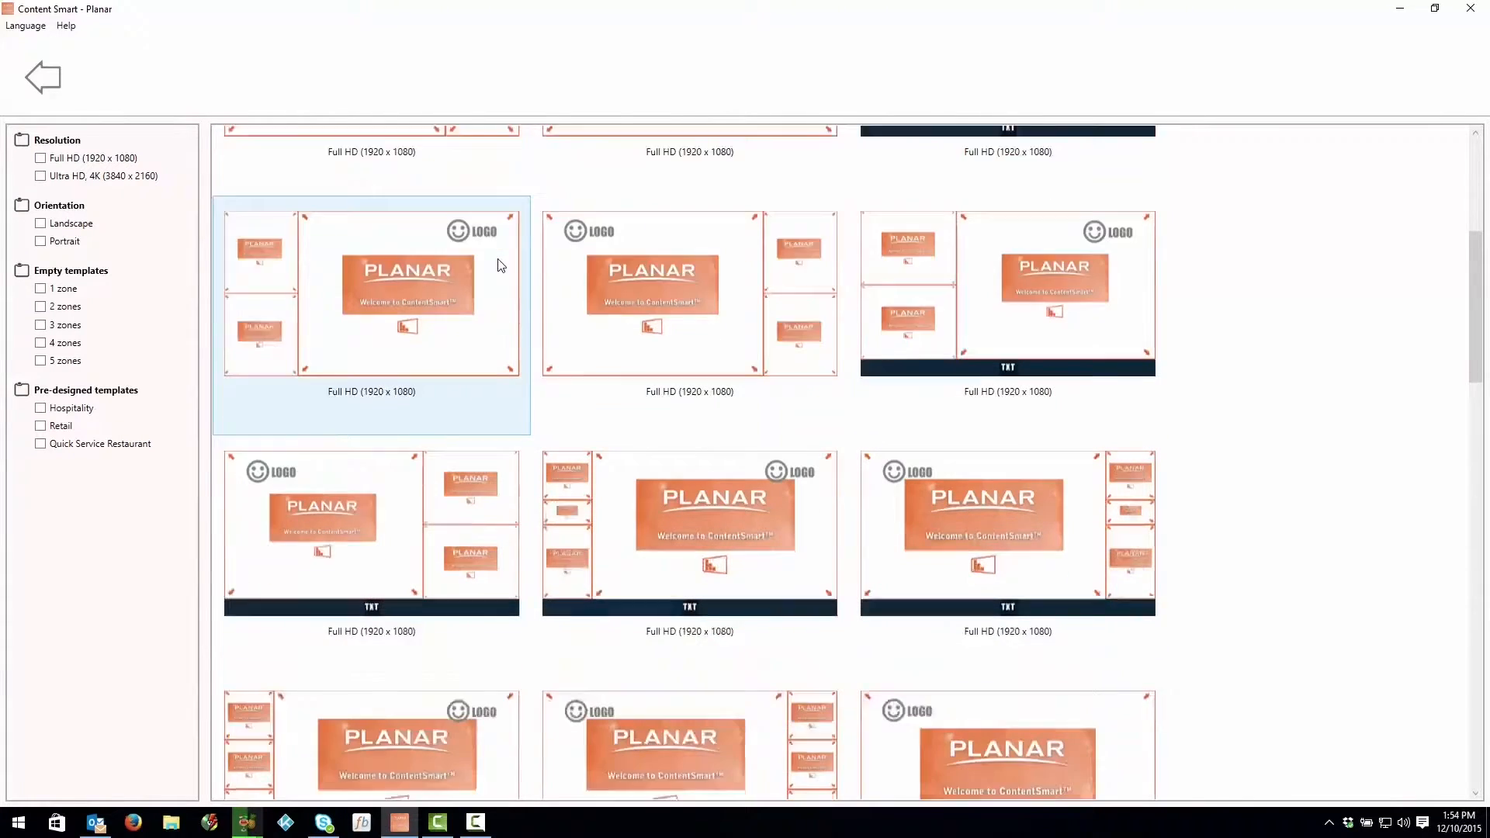
scroll(490, 273, down, 3)
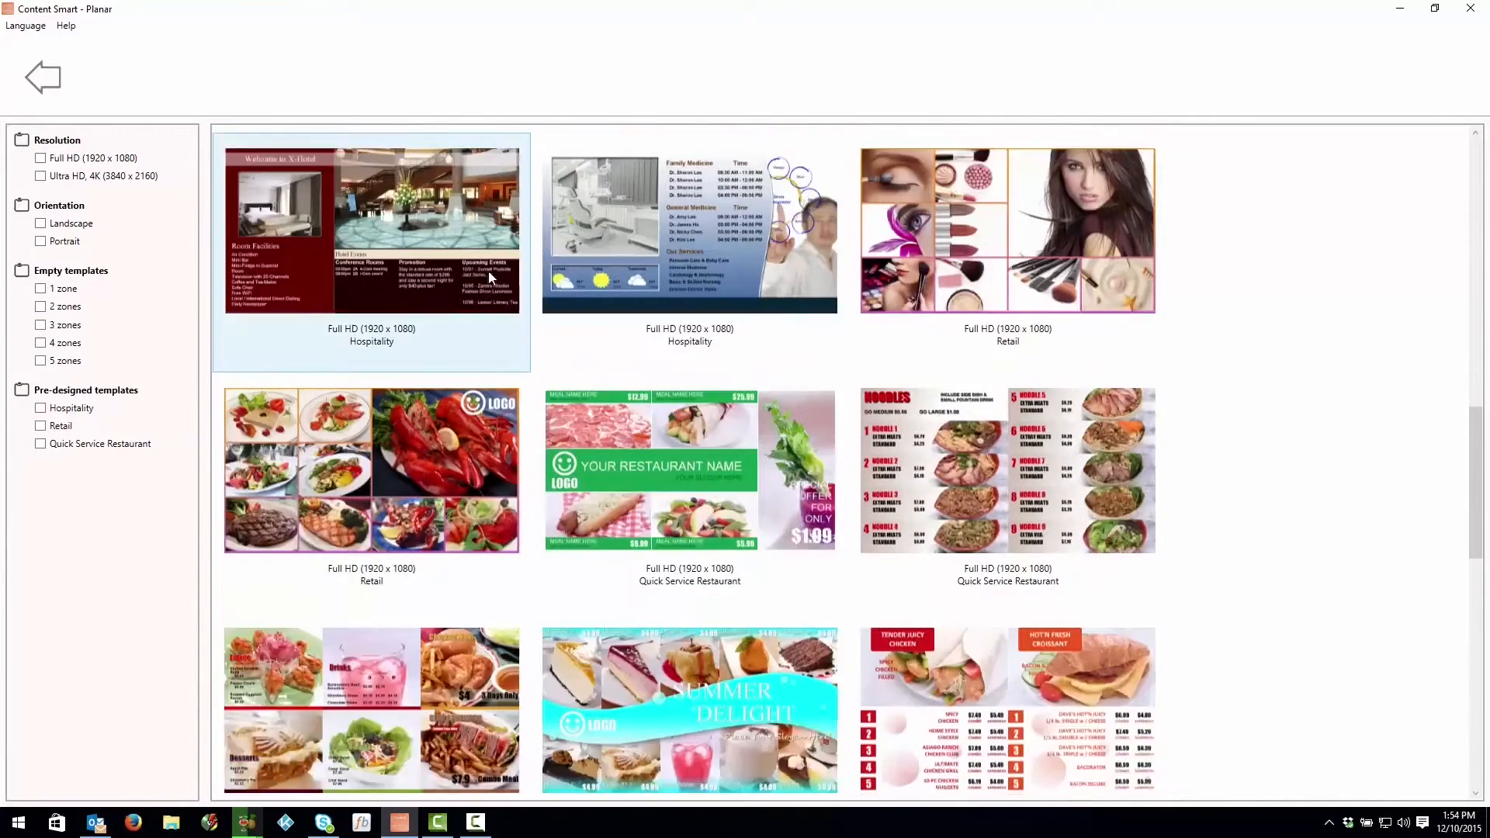
scroll(488, 272, up, 6)
scroll(488, 272, up, 4)
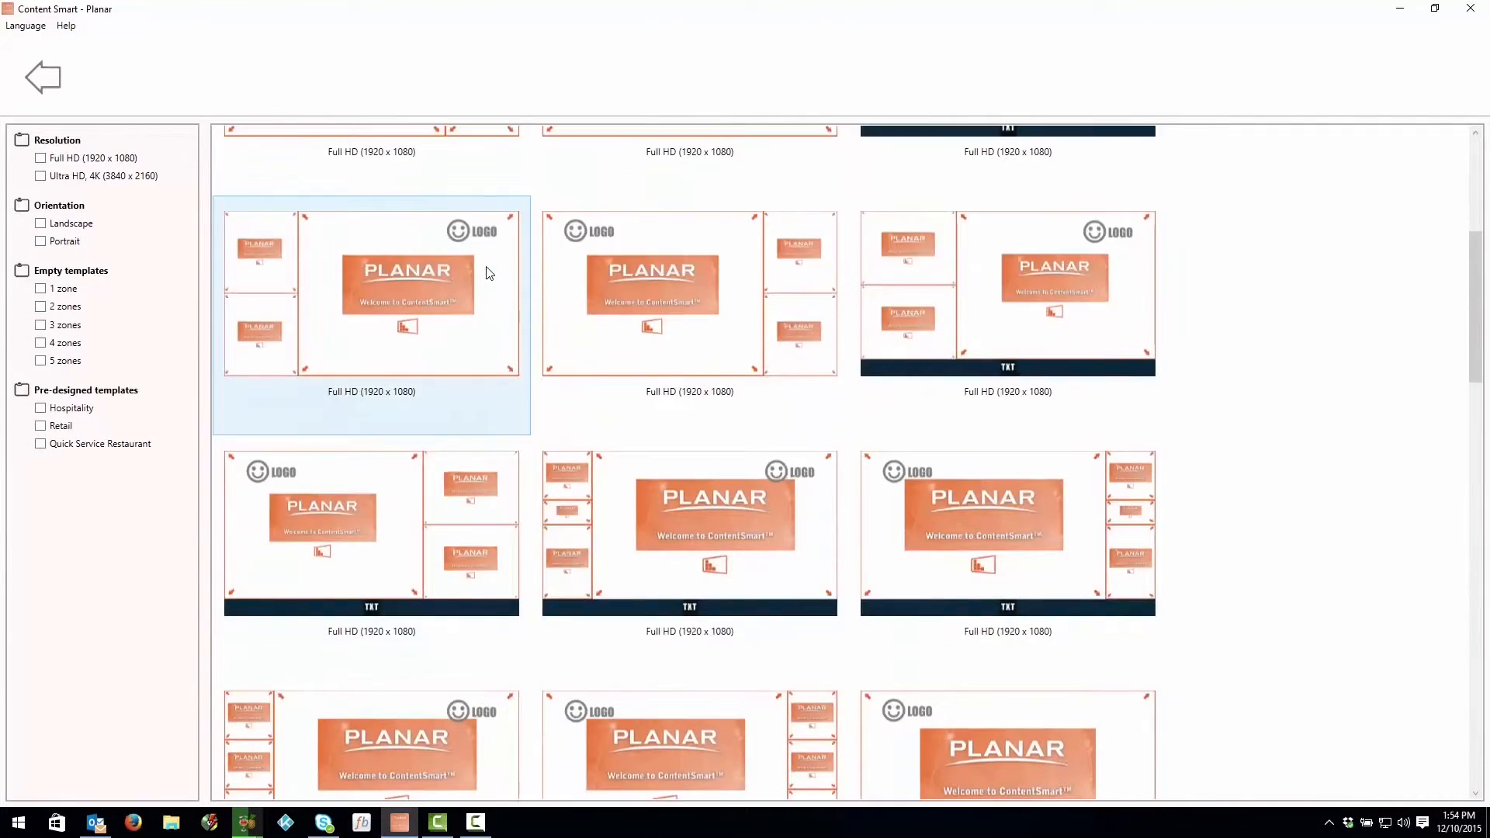
click(113, 160)
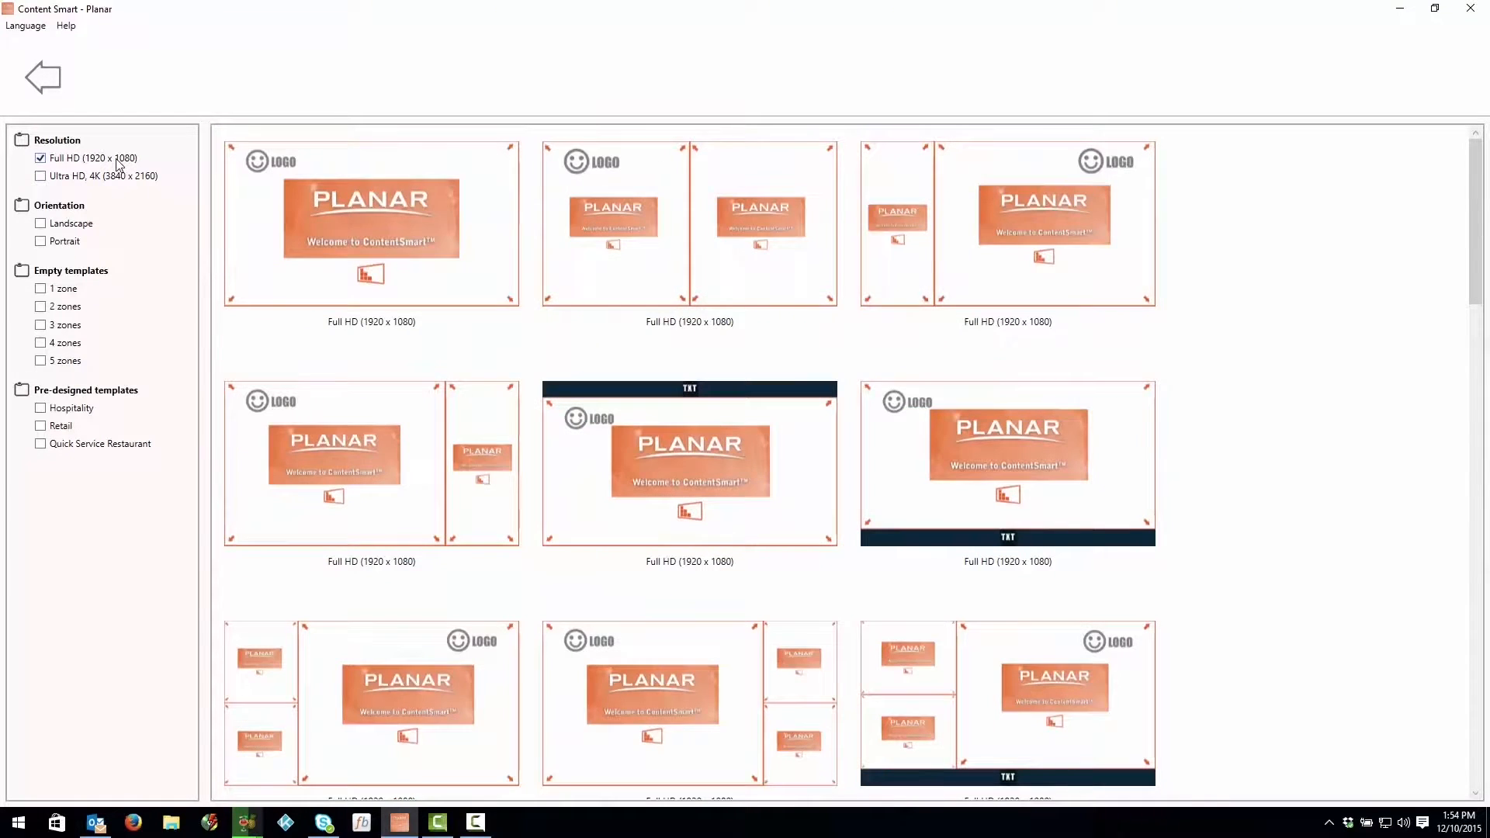
click(83, 224)
click(69, 324)
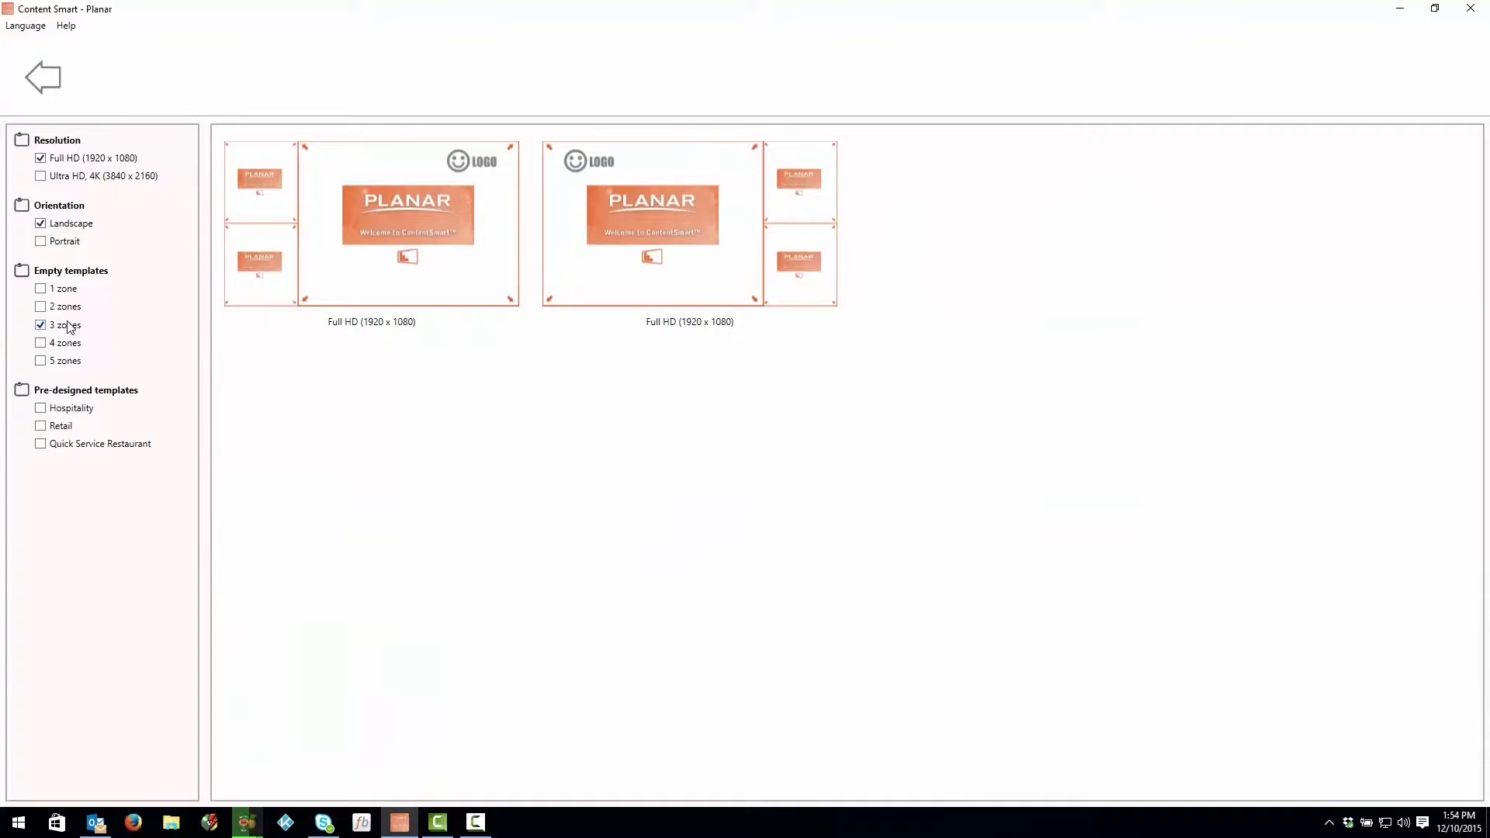
click(603, 214)
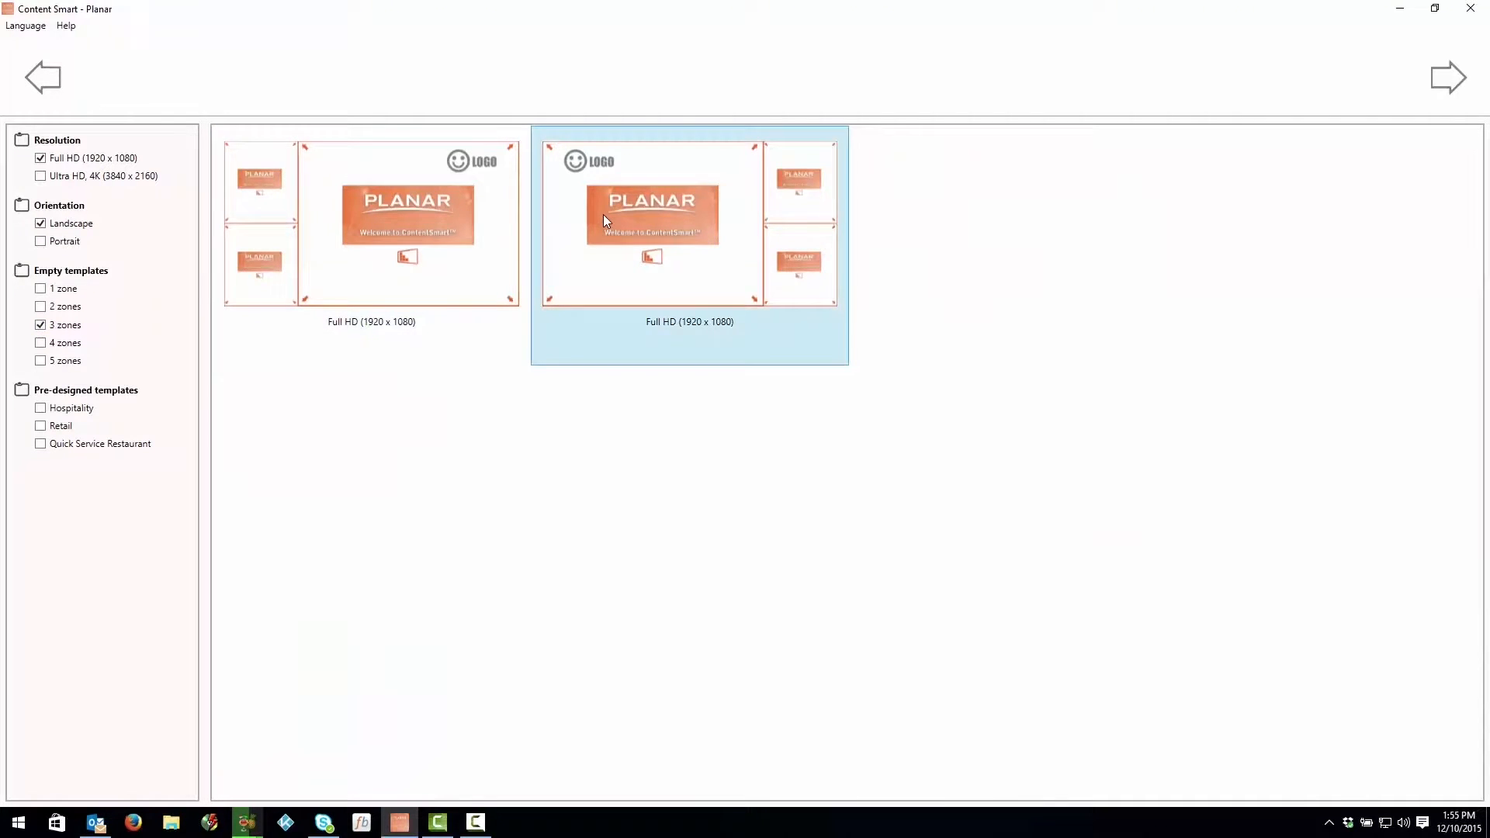
double_click(603, 214)
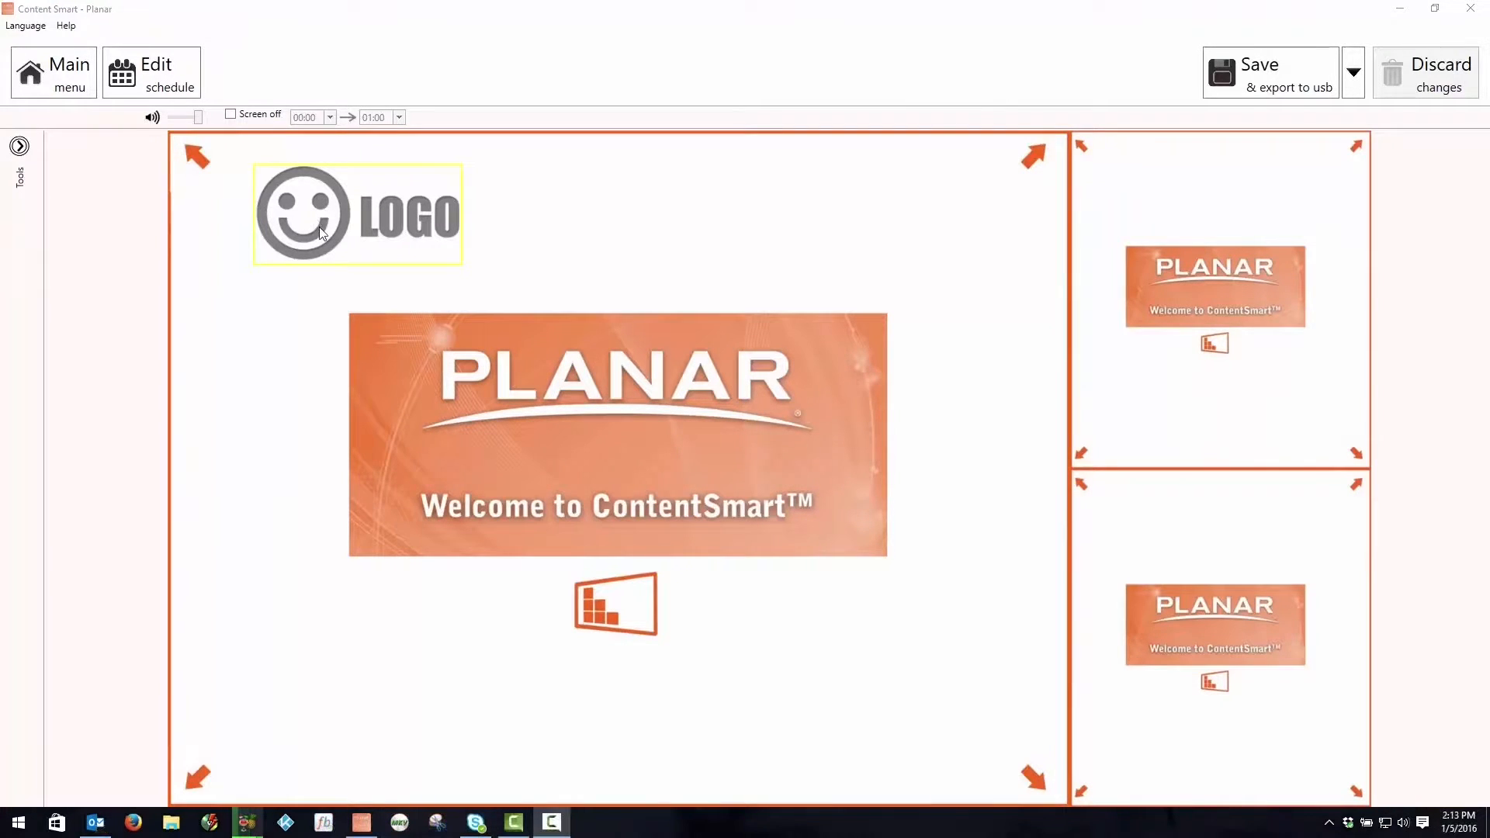
Step: In the playlist's schedule, turn on Screen off for the Default presentation from 06:00 to 18:00
click(169, 91)
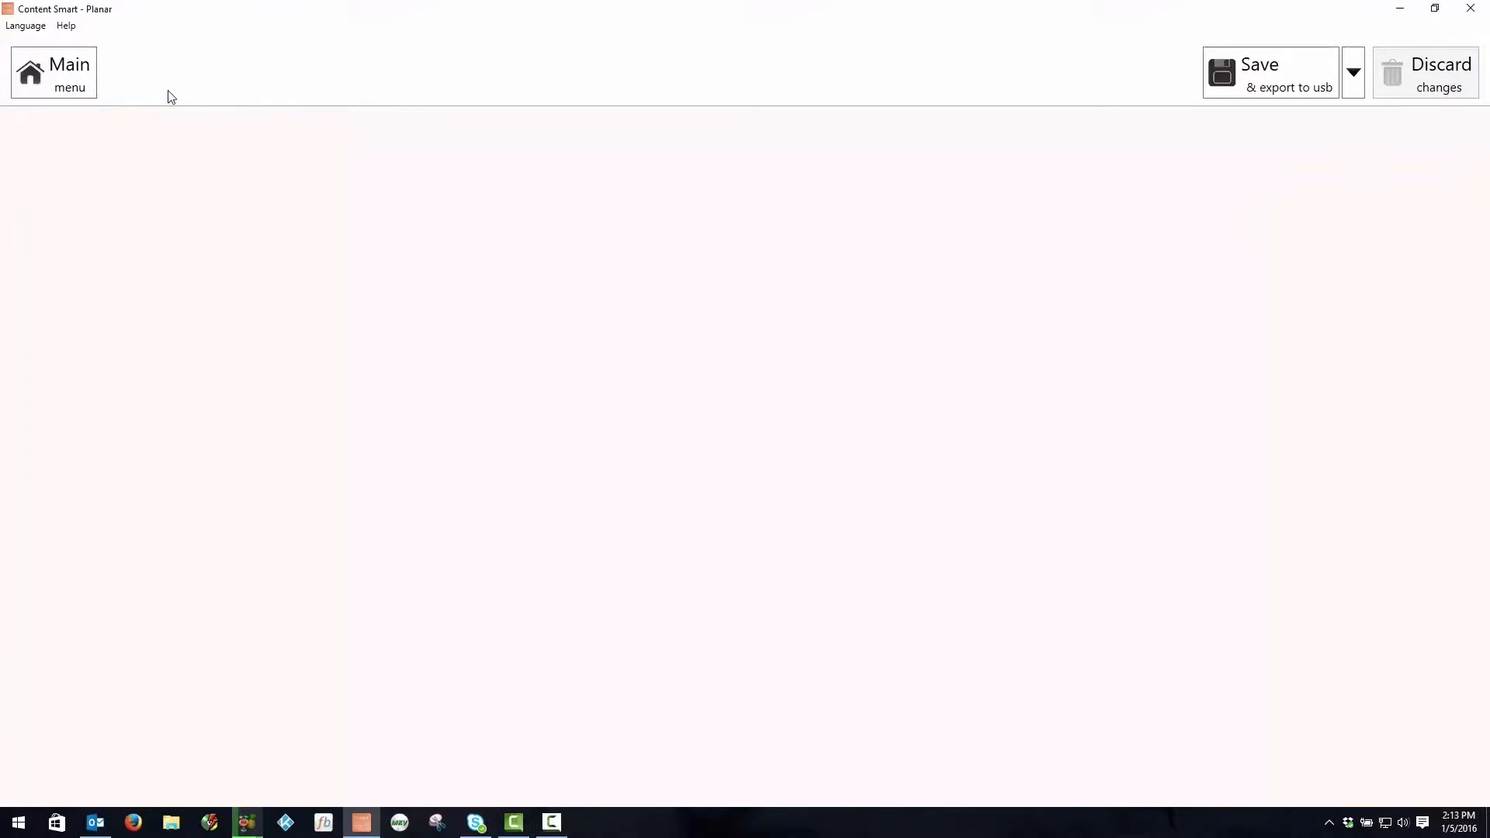
mouse_move(190, 159)
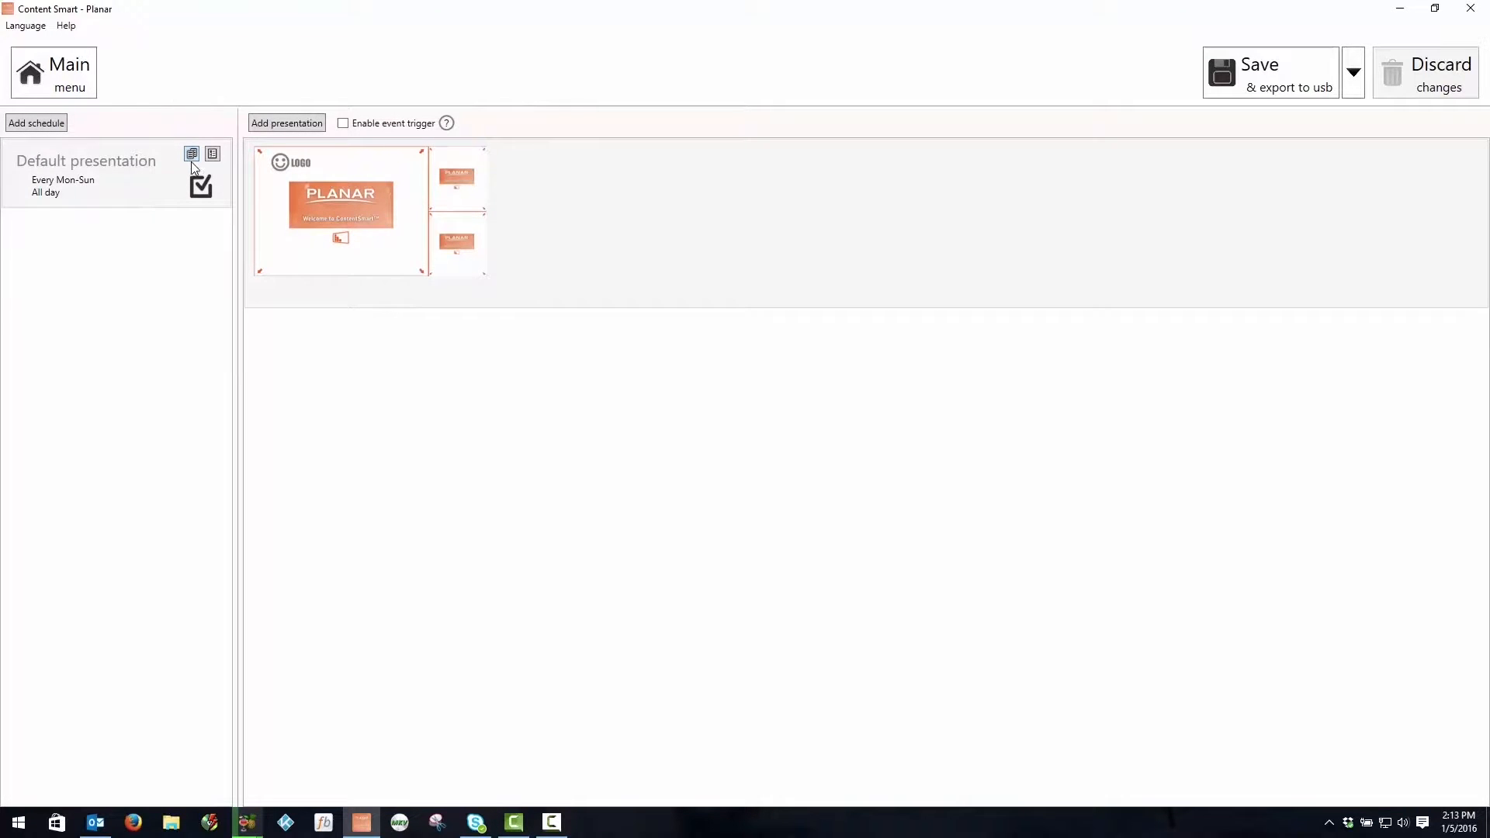
click(212, 155)
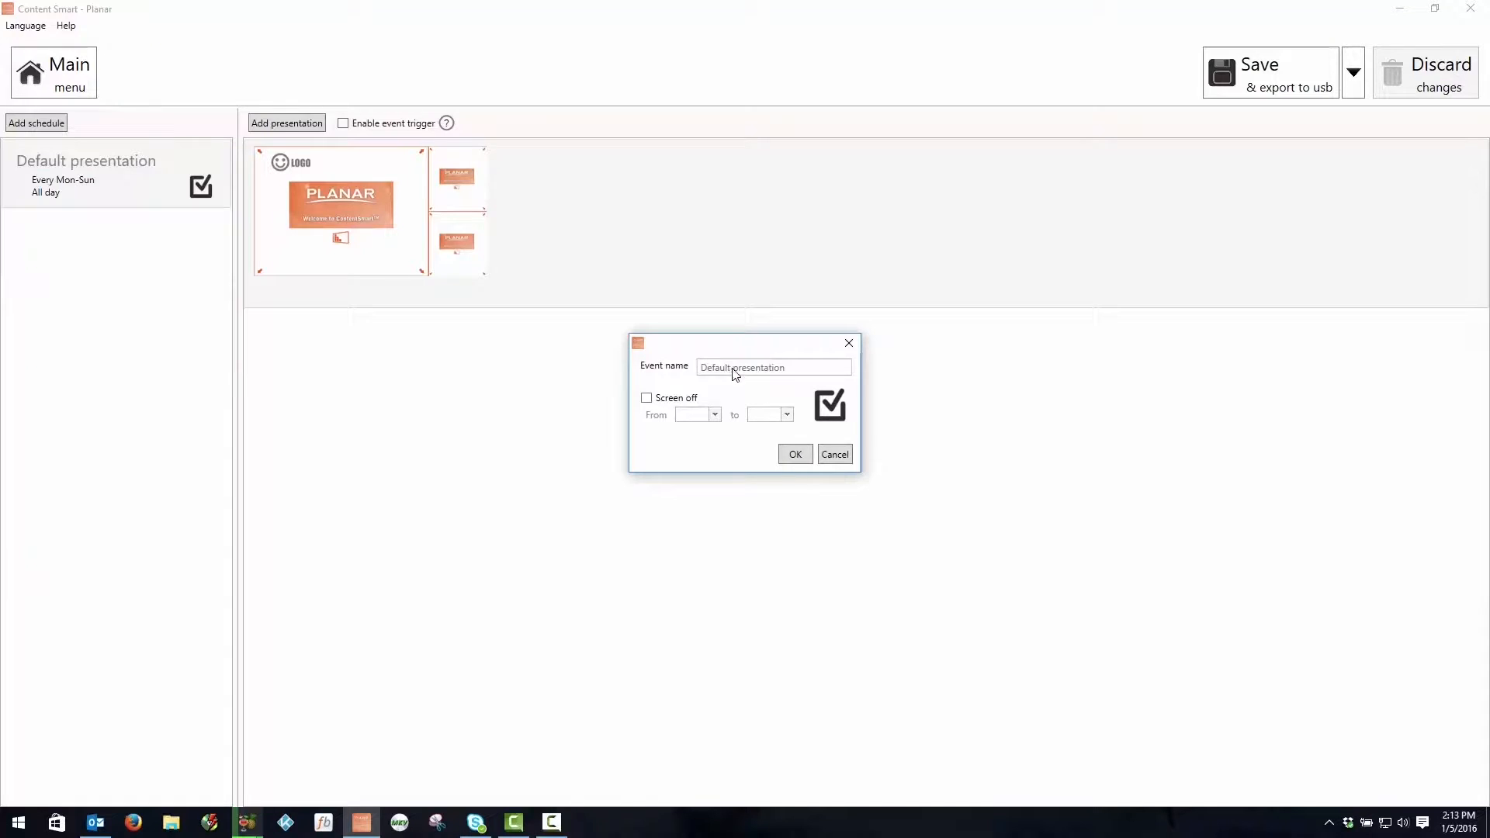
click(660, 400)
click(715, 416)
scroll(715, 458, down, 5)
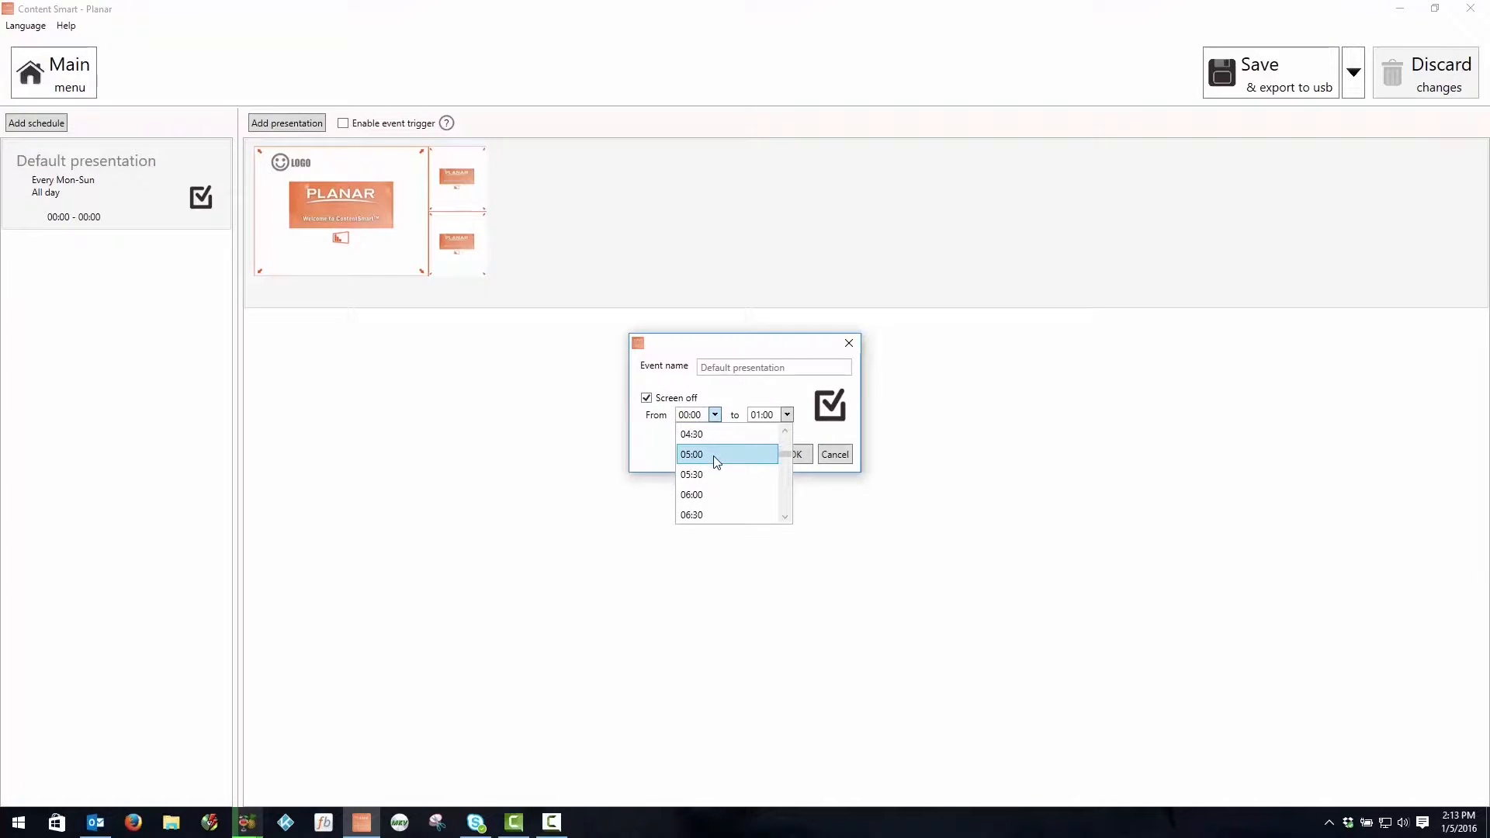
click(706, 496)
click(788, 417)
scroll(772, 475, down, 10)
scroll(774, 475, down, 1)
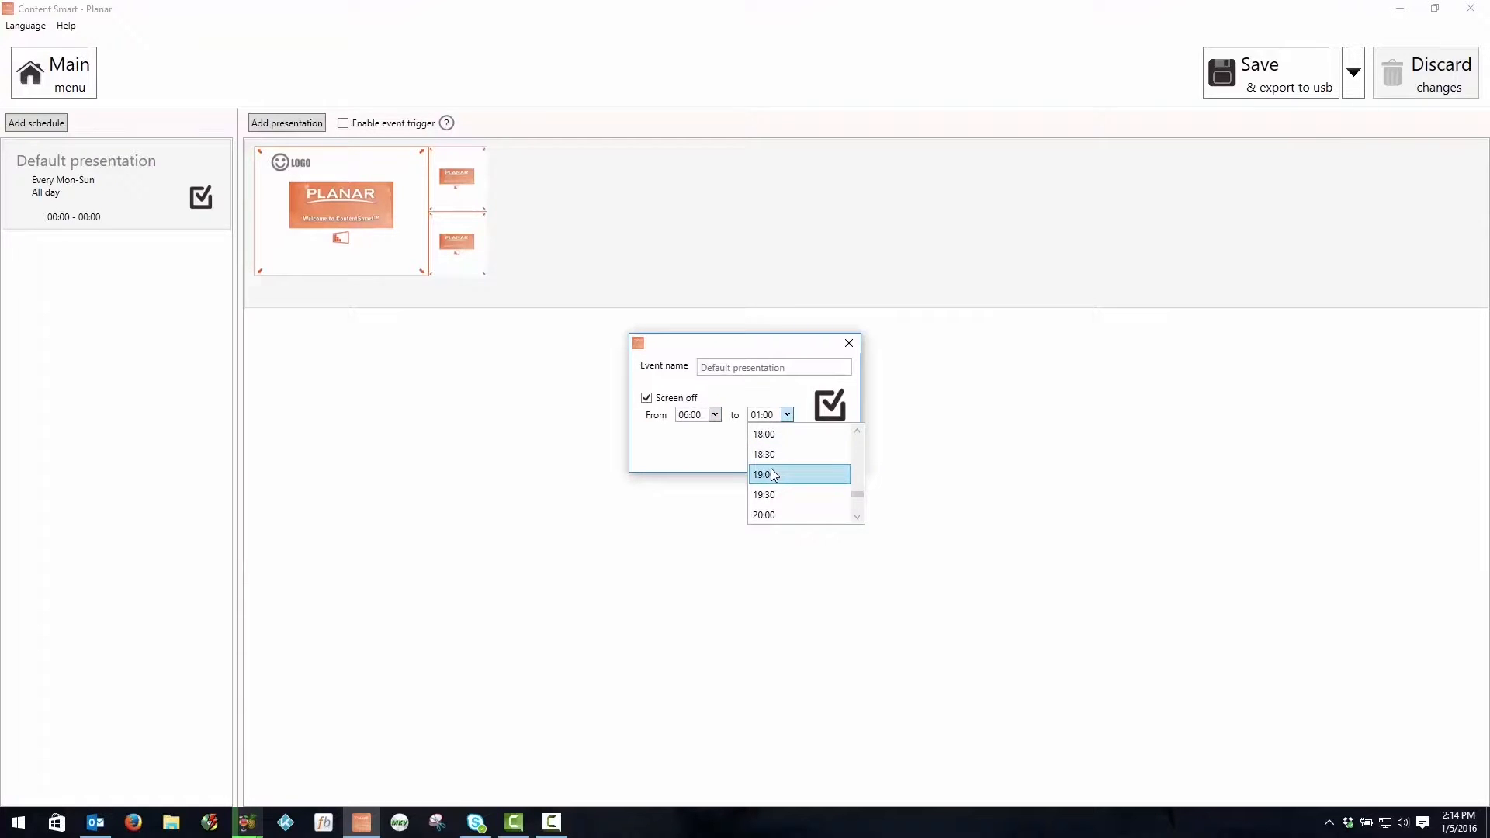
click(776, 434)
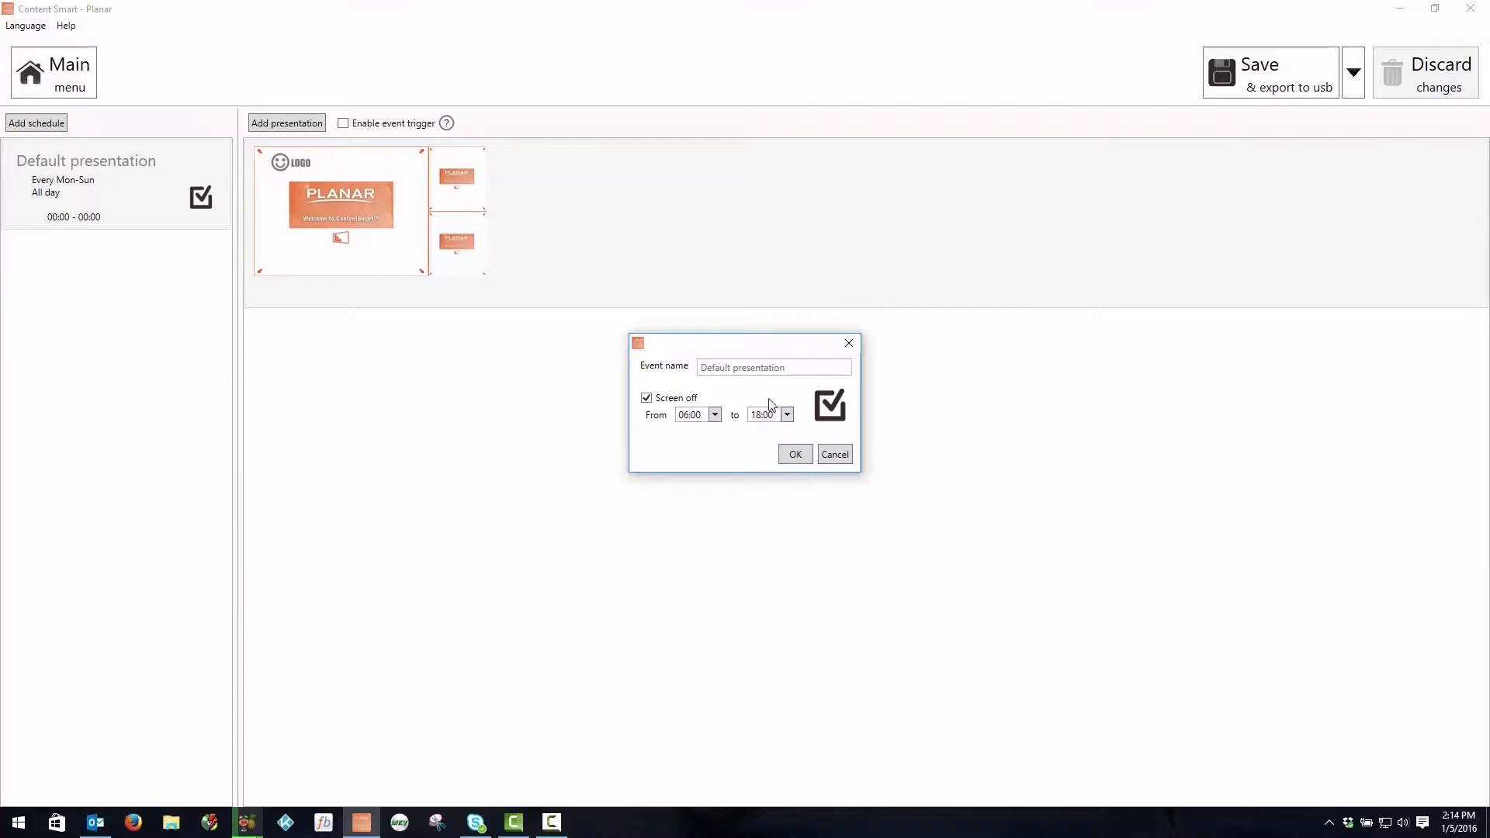
click(796, 456)
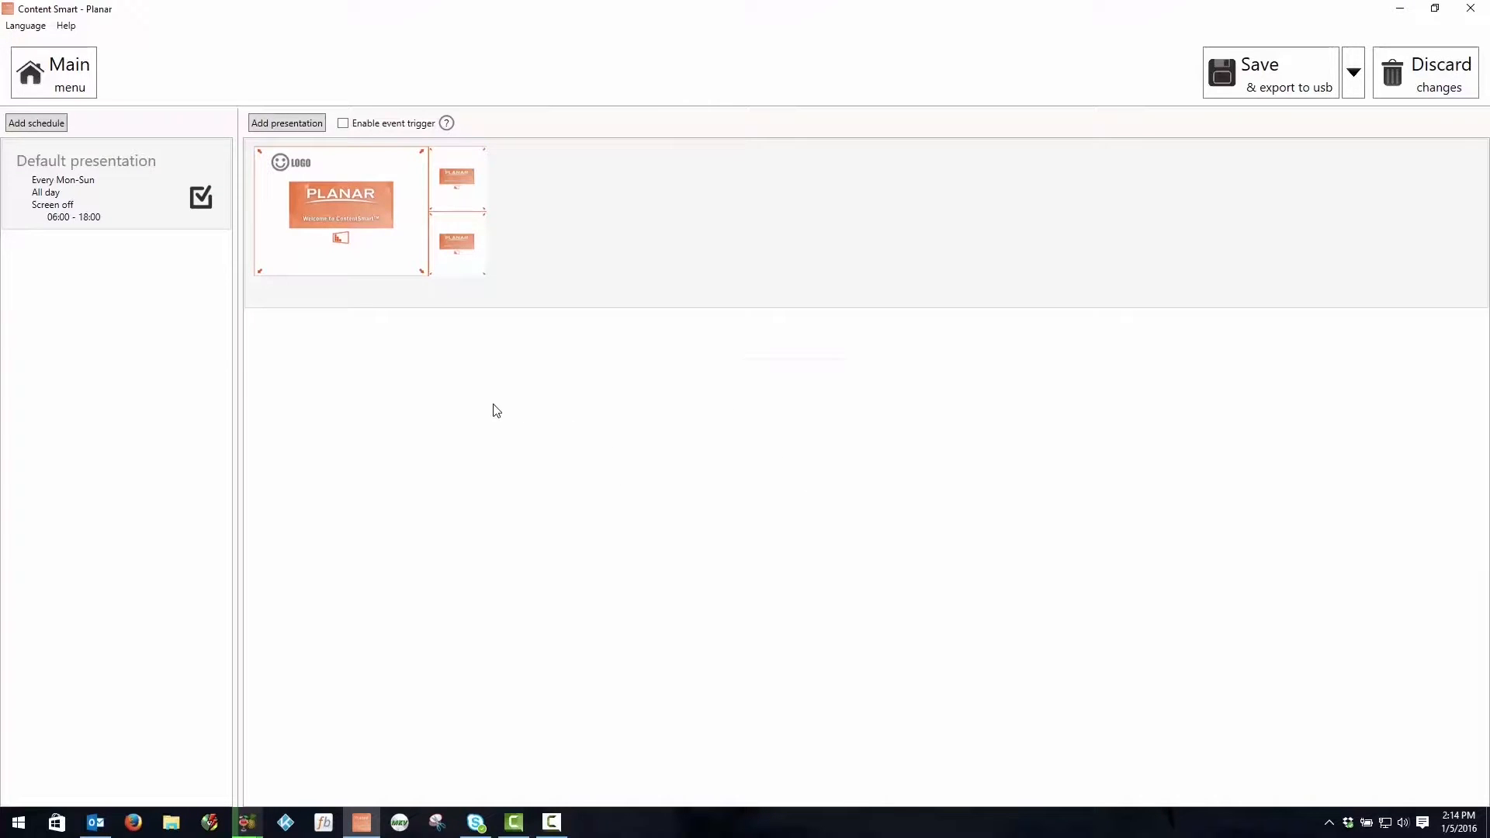
Step: Duplicate the Default presentation event as Weekly, running all day with Saturday and Sunday excluded
mouse_move(198, 156)
click(194, 155)
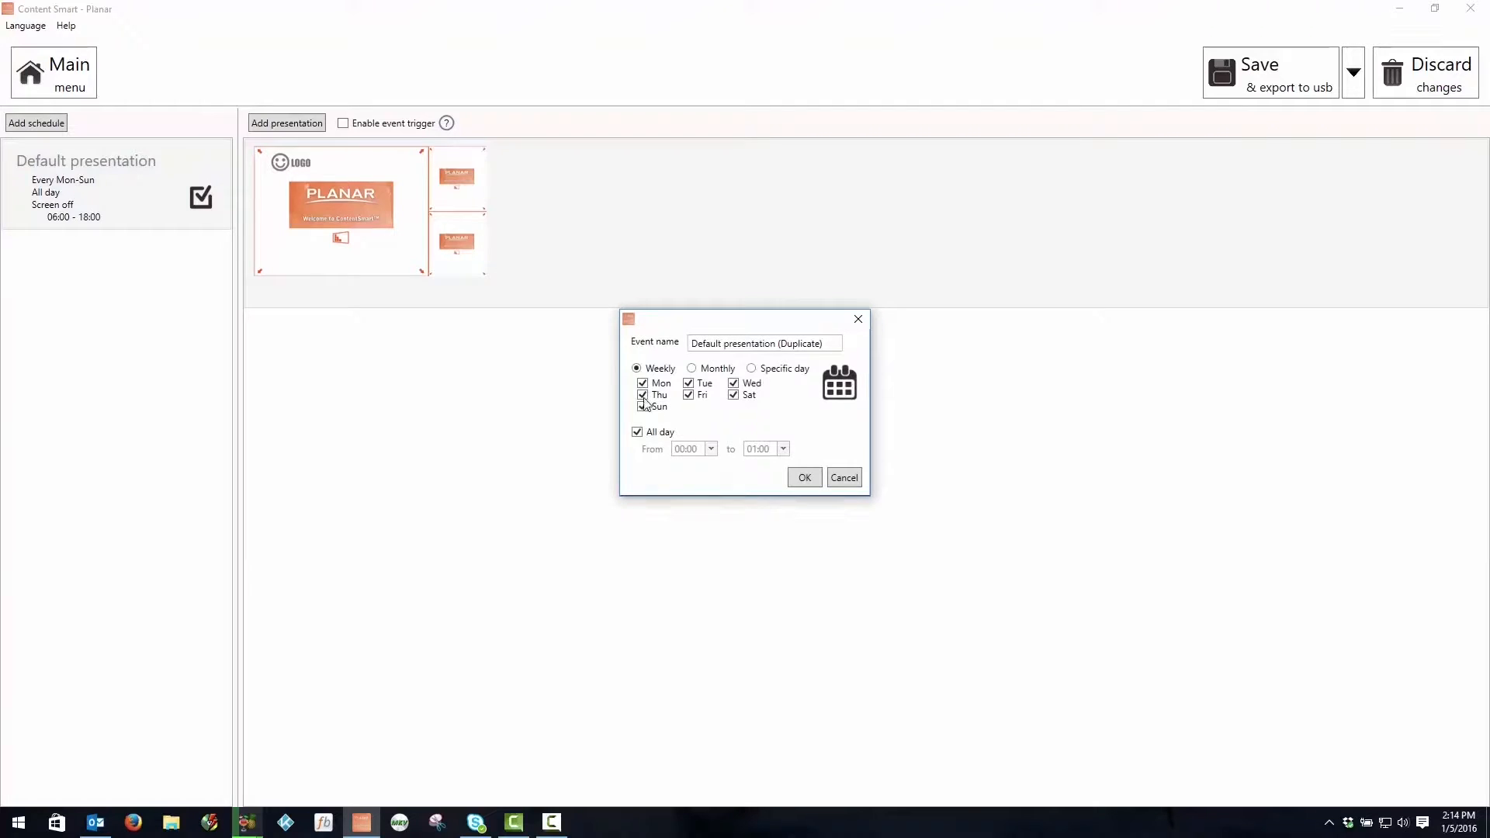
click(653, 409)
click(733, 396)
drag(831, 347, 592, 339)
text(Weekly)
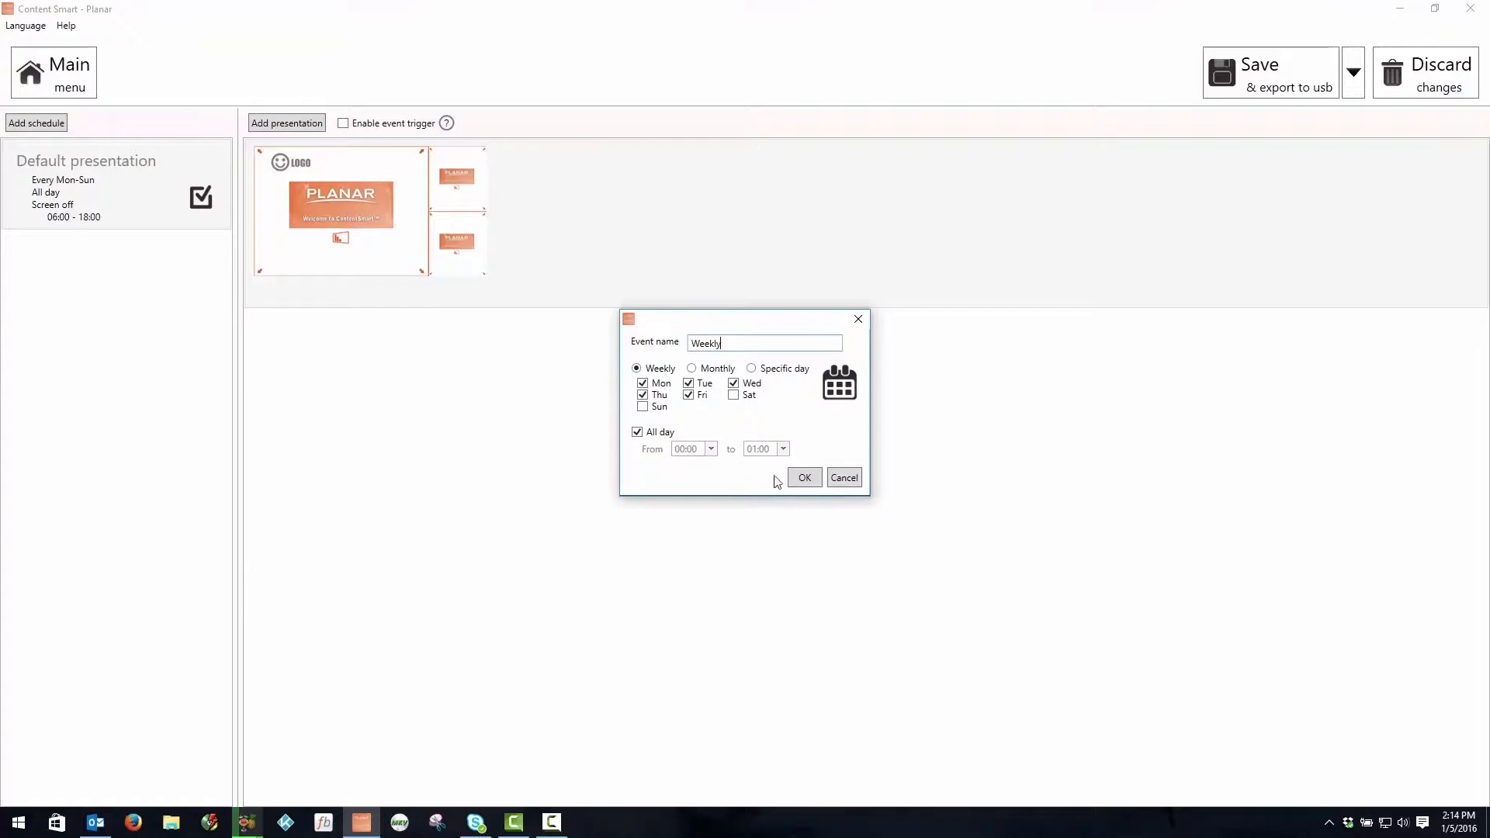
click(812, 478)
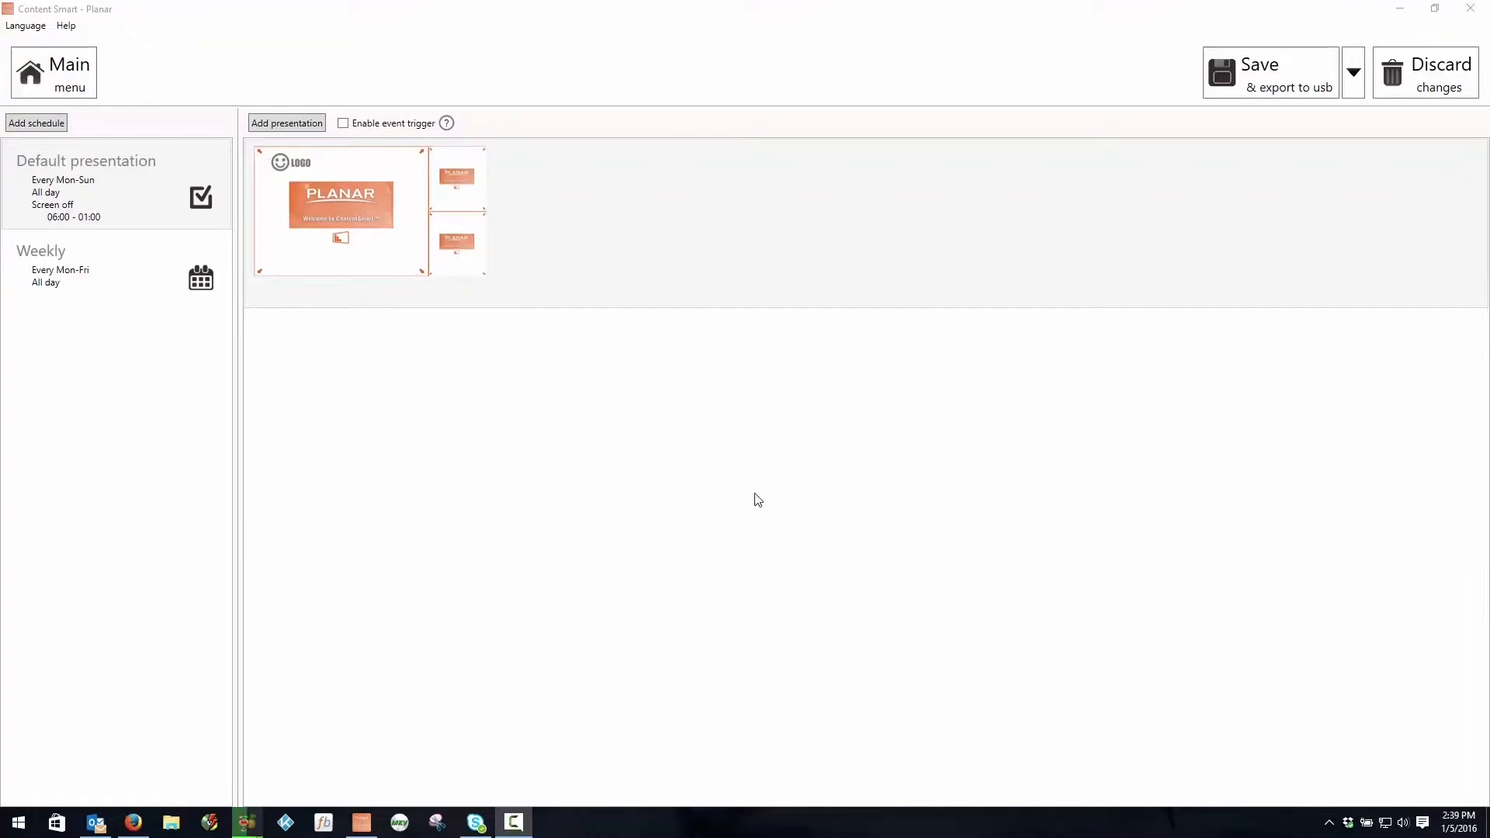
Step: Add an all-day presentation schedule for the specific day 7/4/2016, using the single-zone Full HD template
click(44, 123)
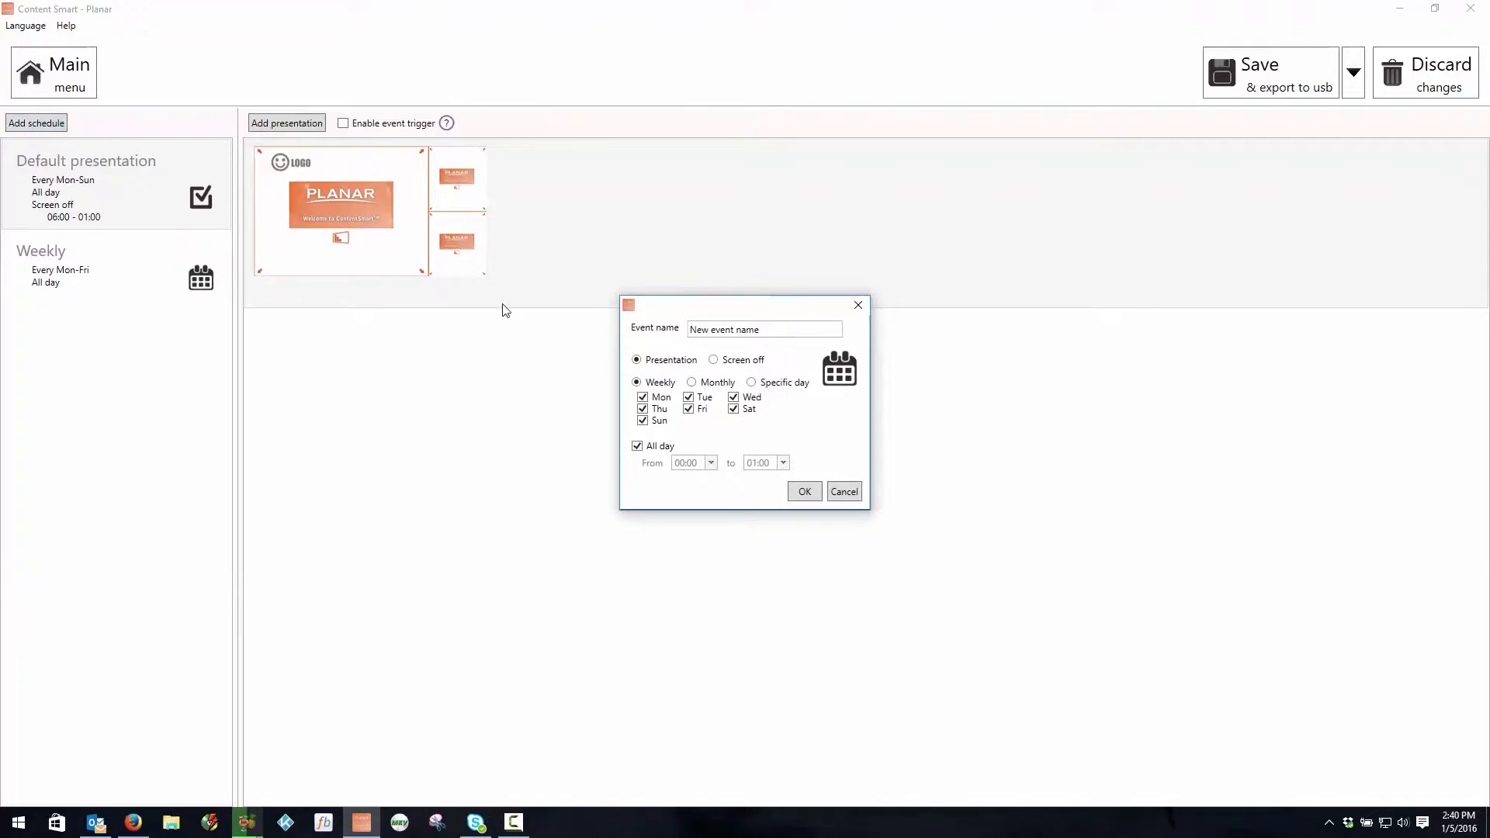
click(769, 384)
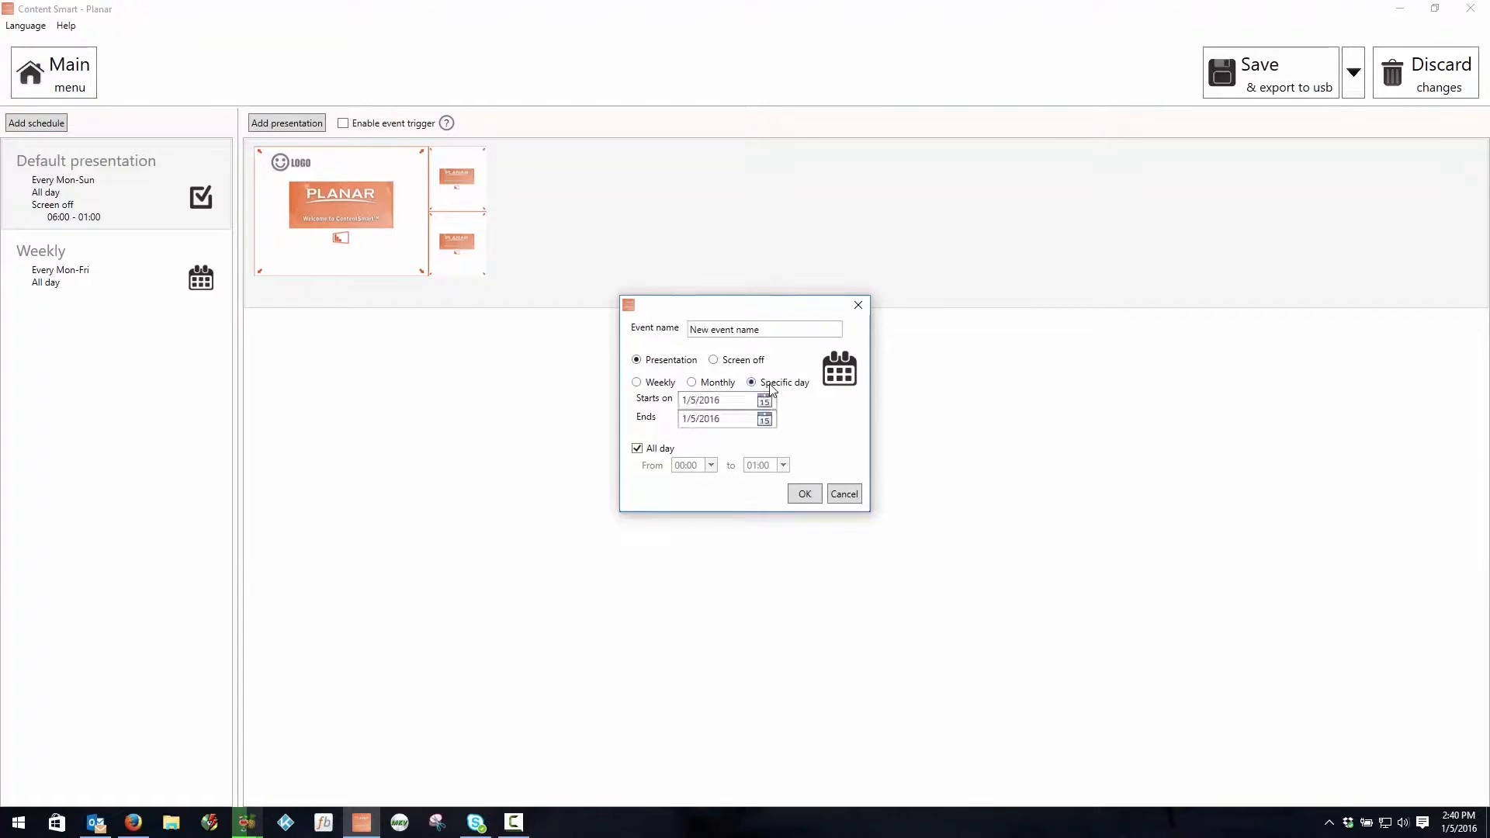
click(764, 402)
click(805, 421)
click(804, 421)
click(804, 422)
click(805, 422)
click(804, 421)
click(804, 421)
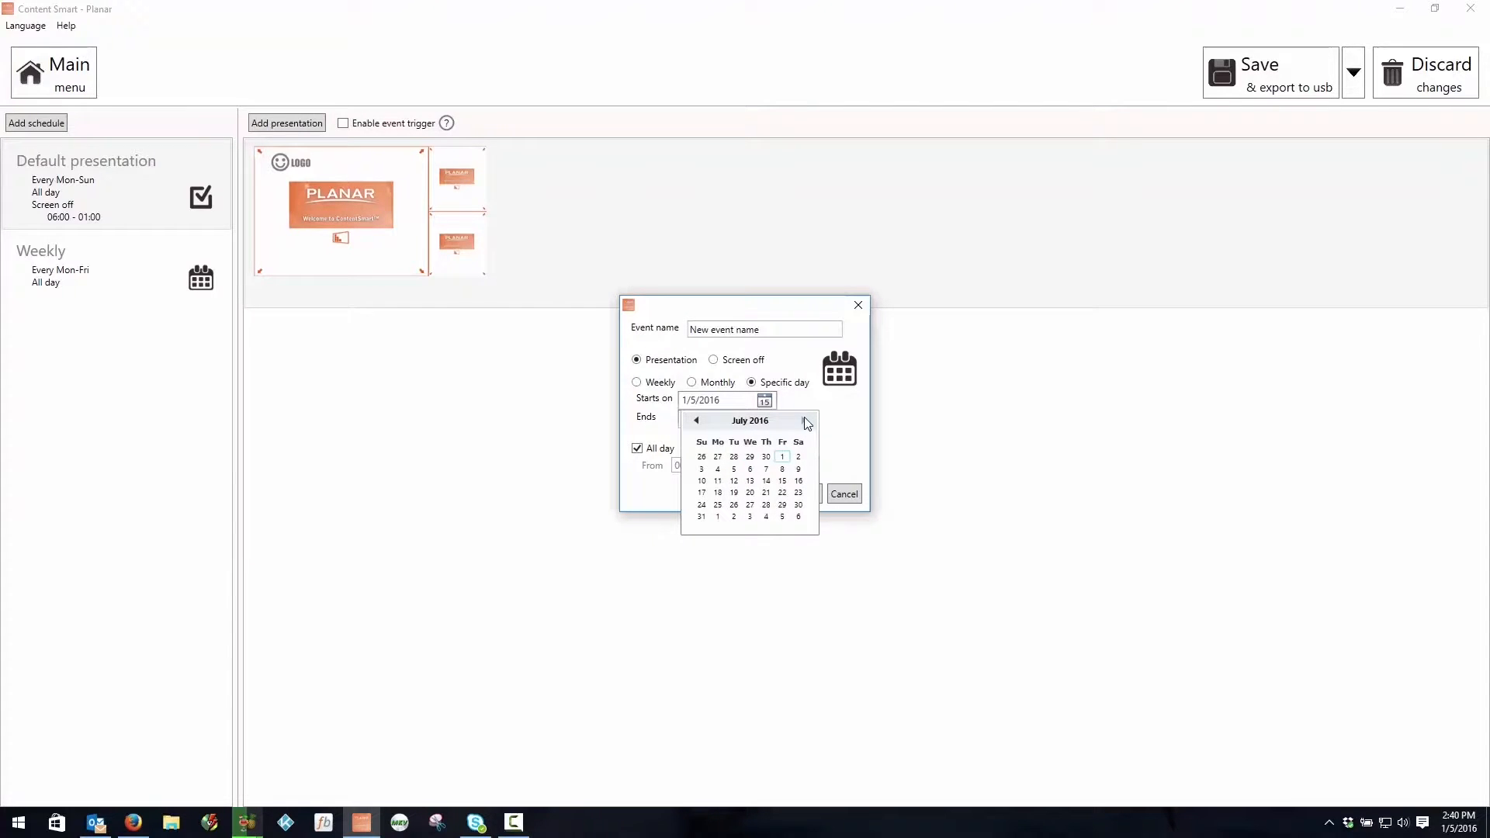
click(718, 468)
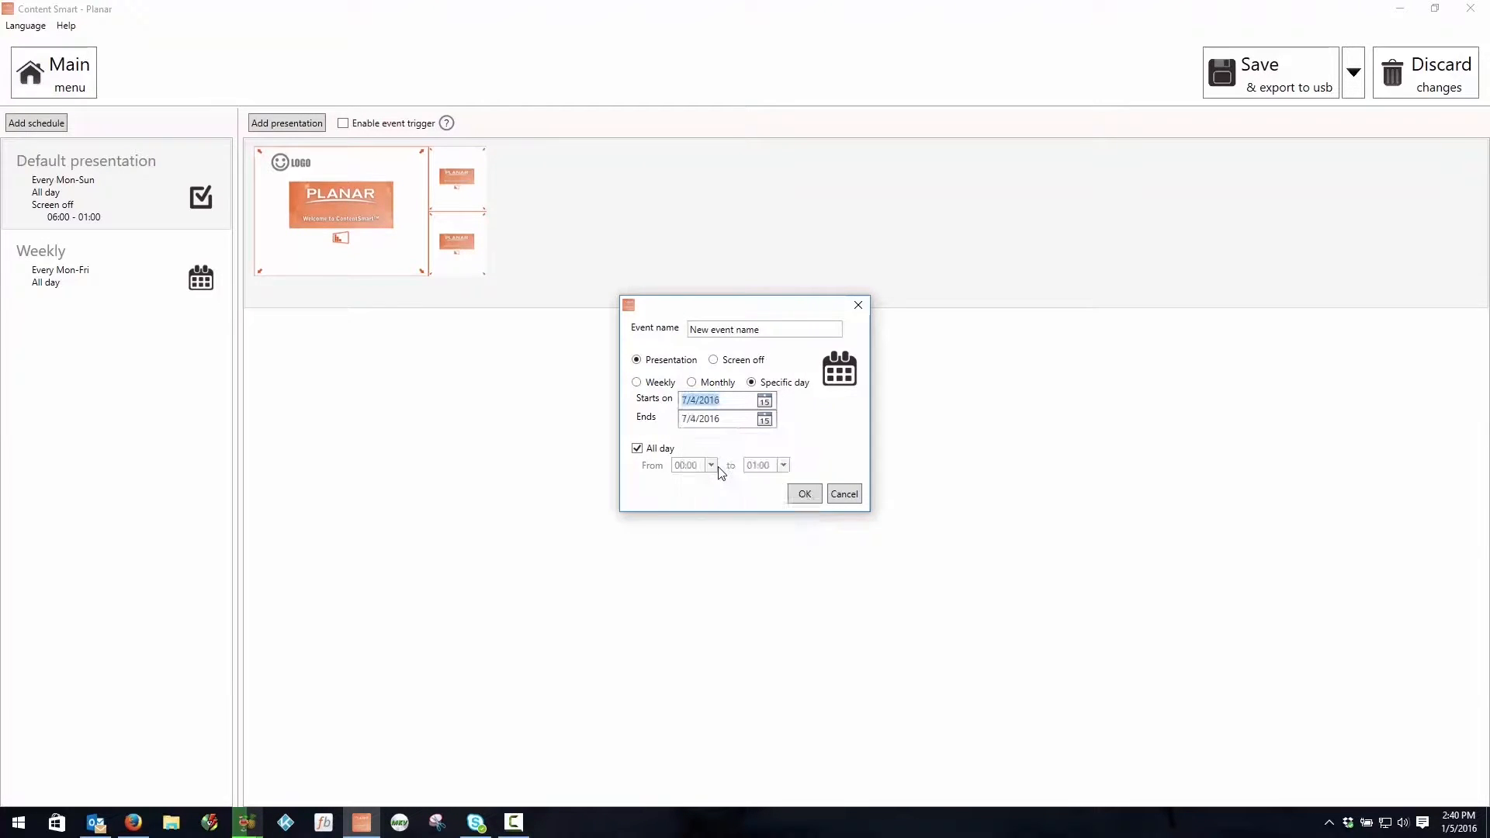
click(805, 500)
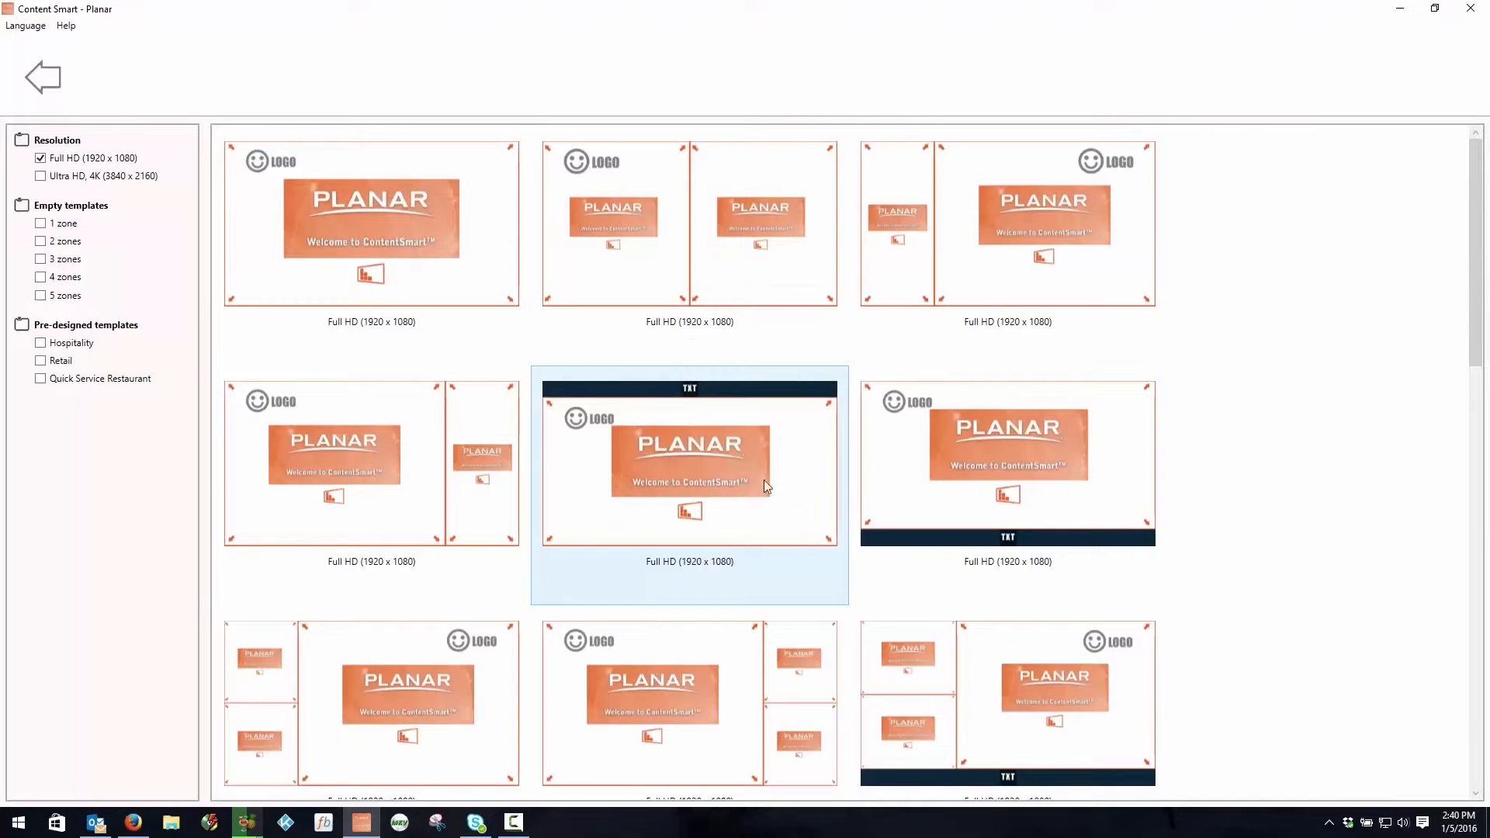
click(450, 280)
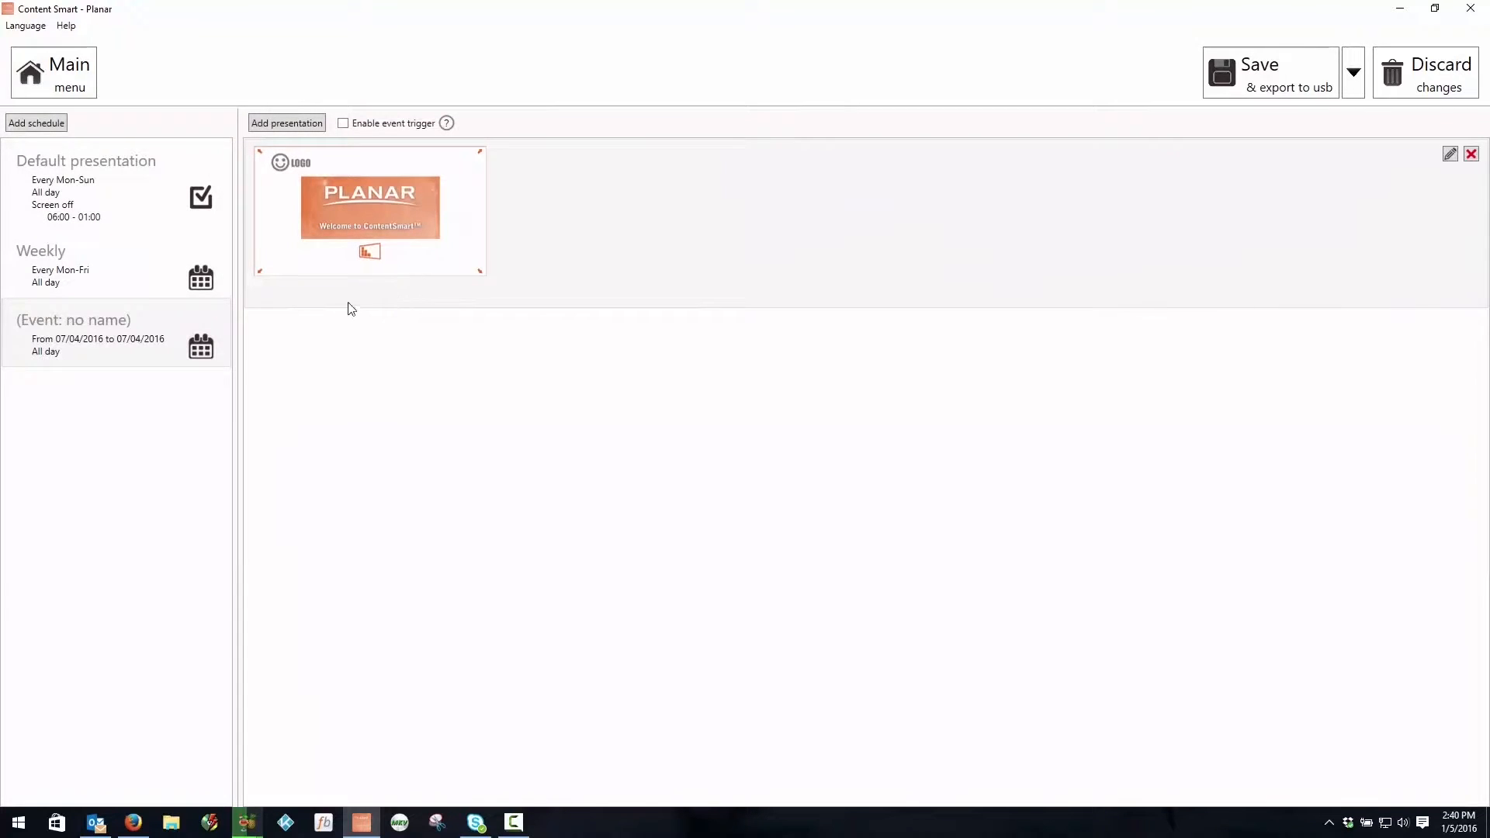
Step: View the Weekly and 7/4/2016 schedules, and return to the main menu, saving the changes to the Planar playlist
click(136, 281)
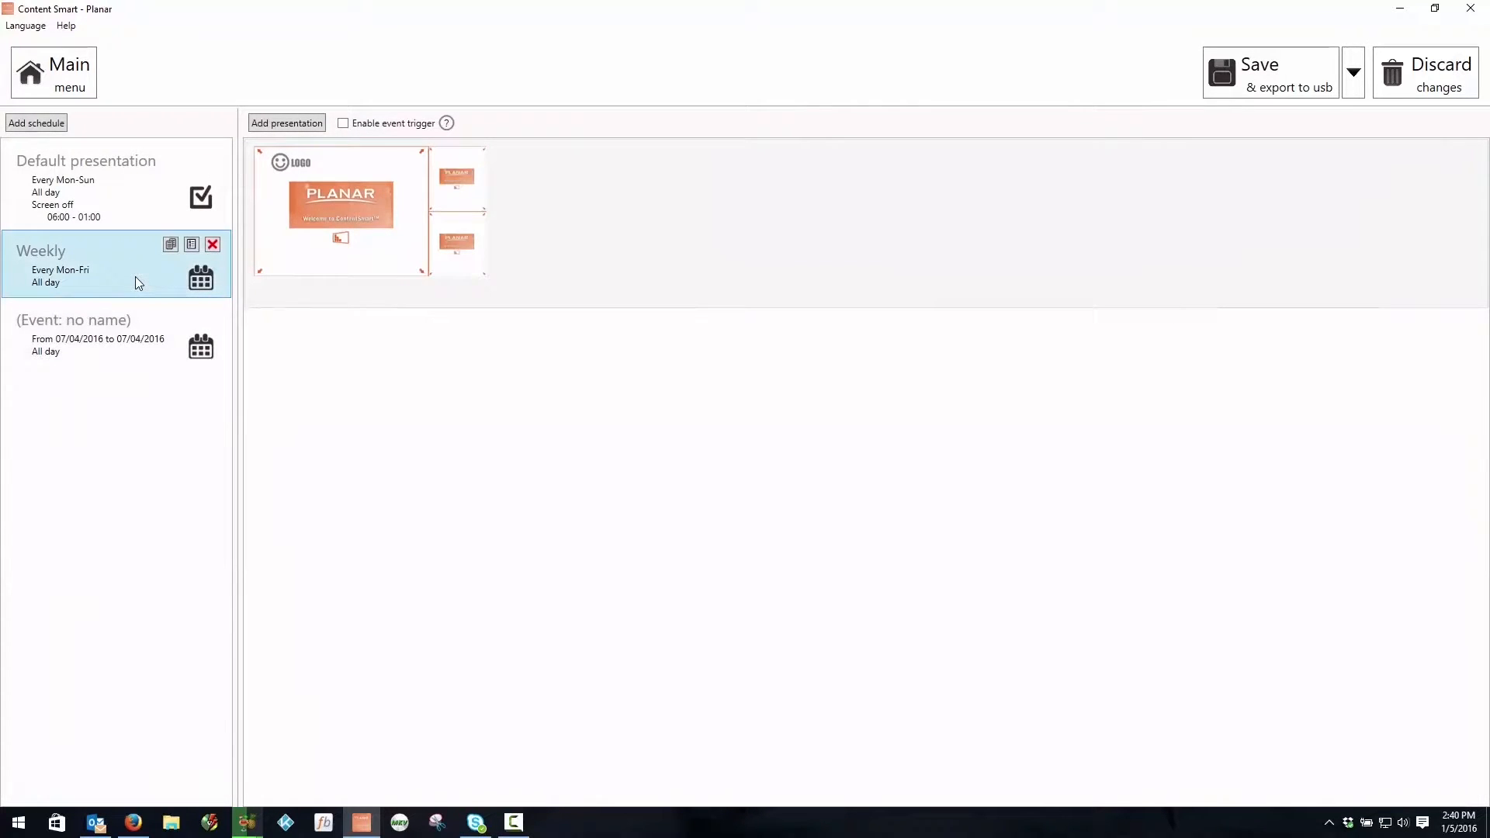
click(139, 324)
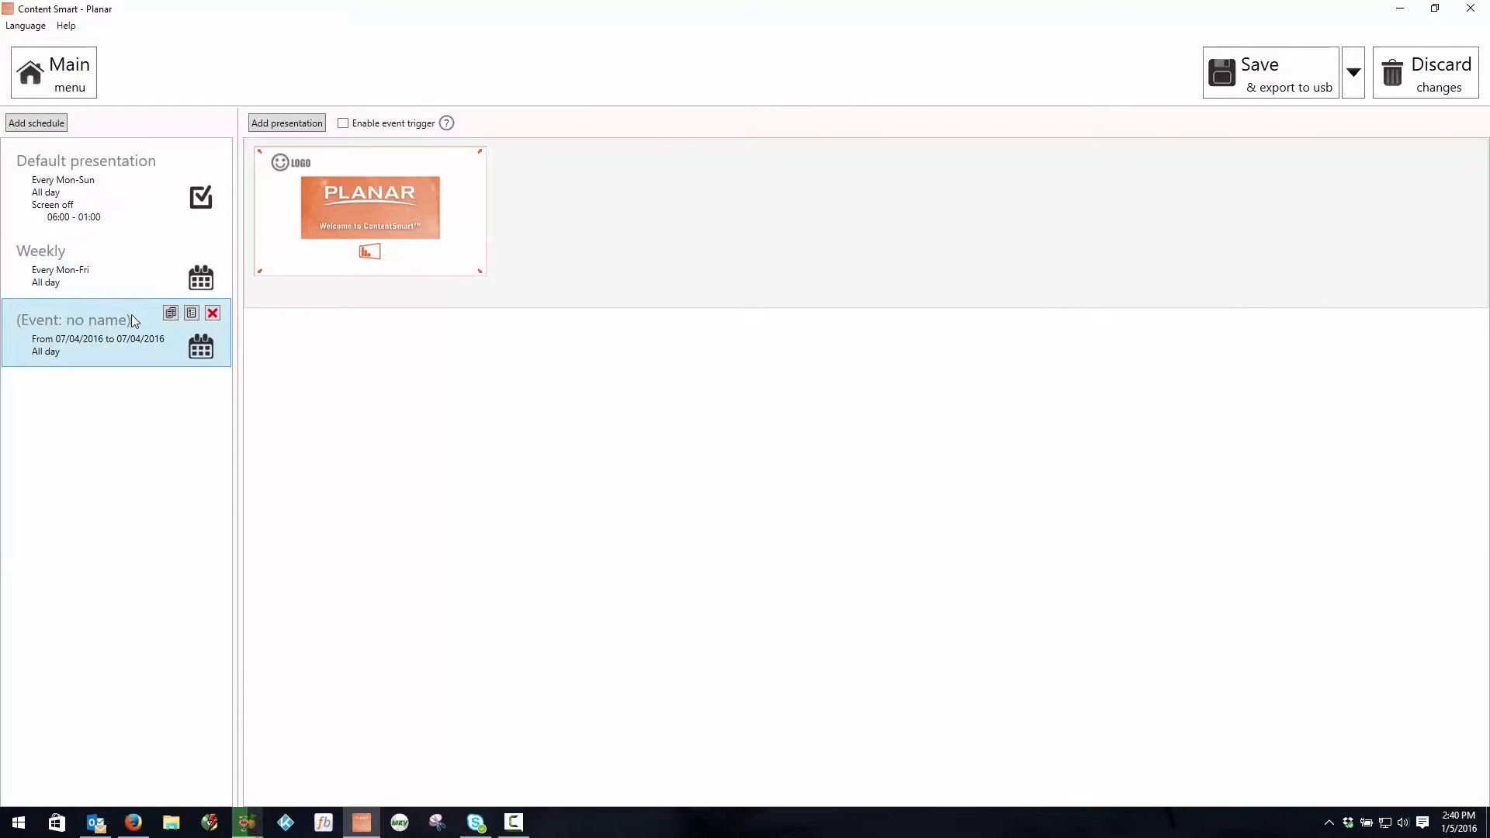
click(51, 87)
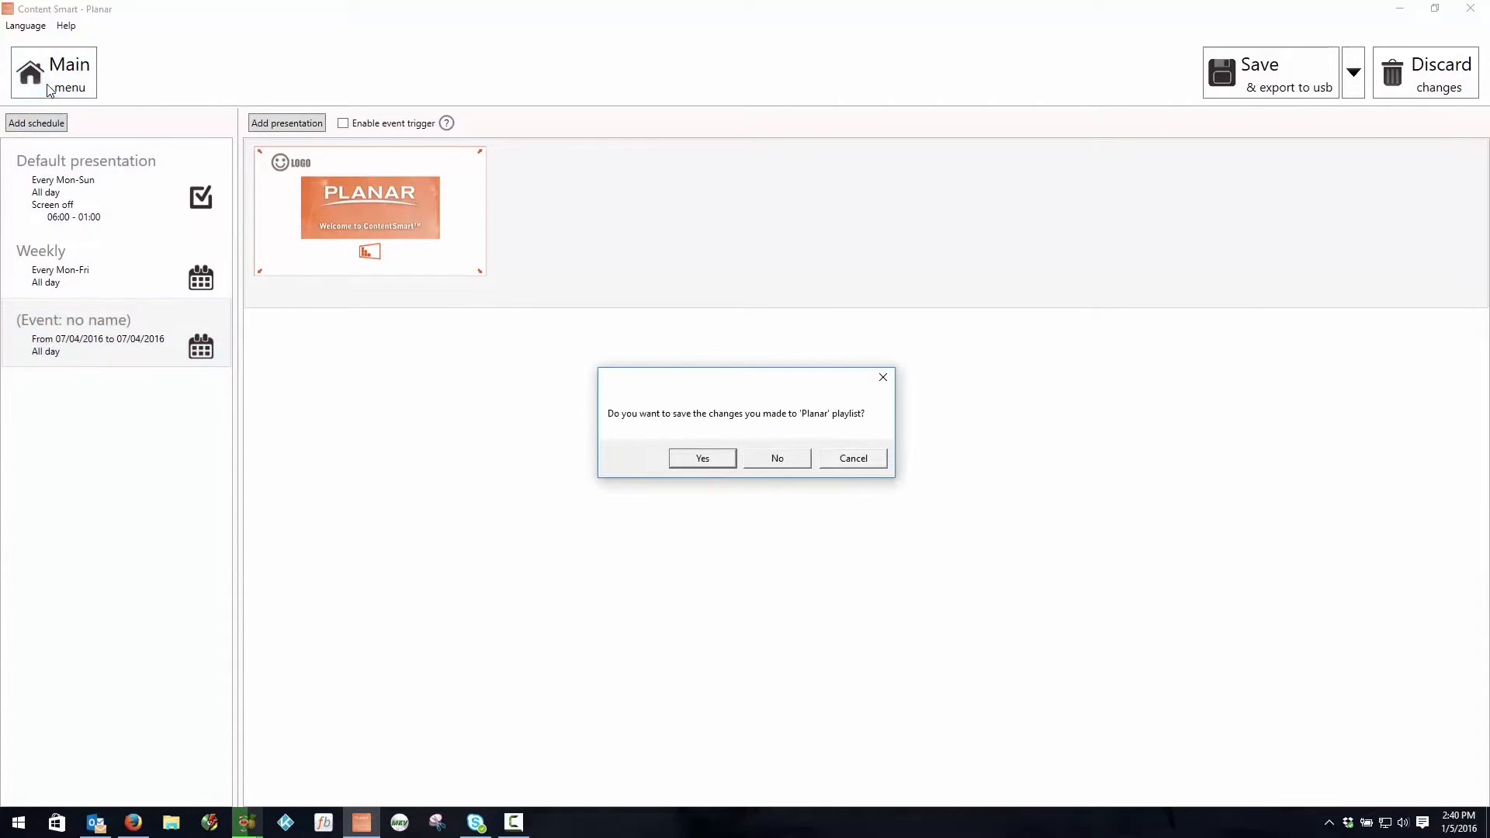
click(709, 457)
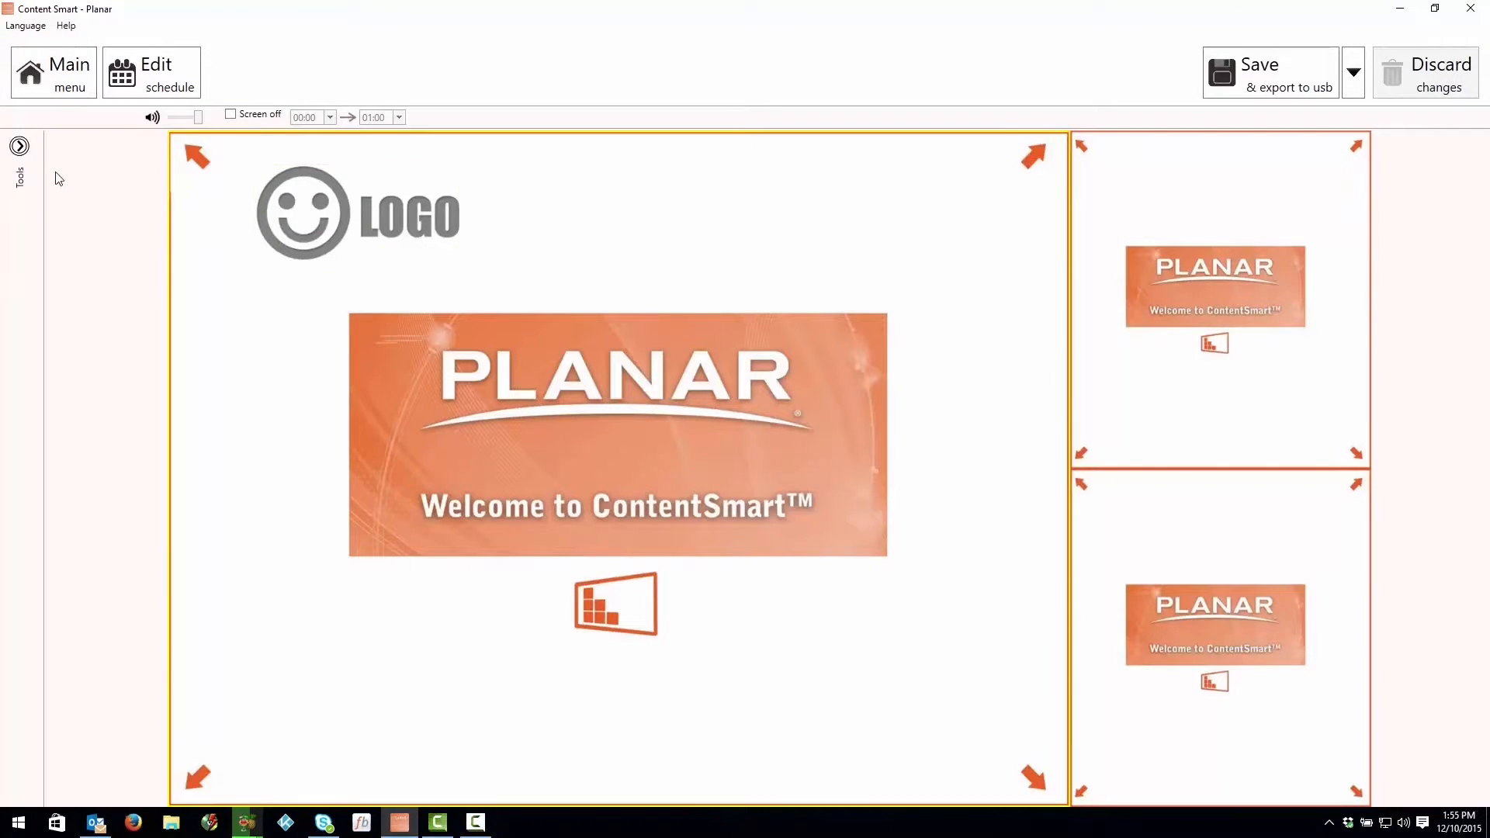
Step: Disable the logo in the three-zone presentation's tools
click(19, 146)
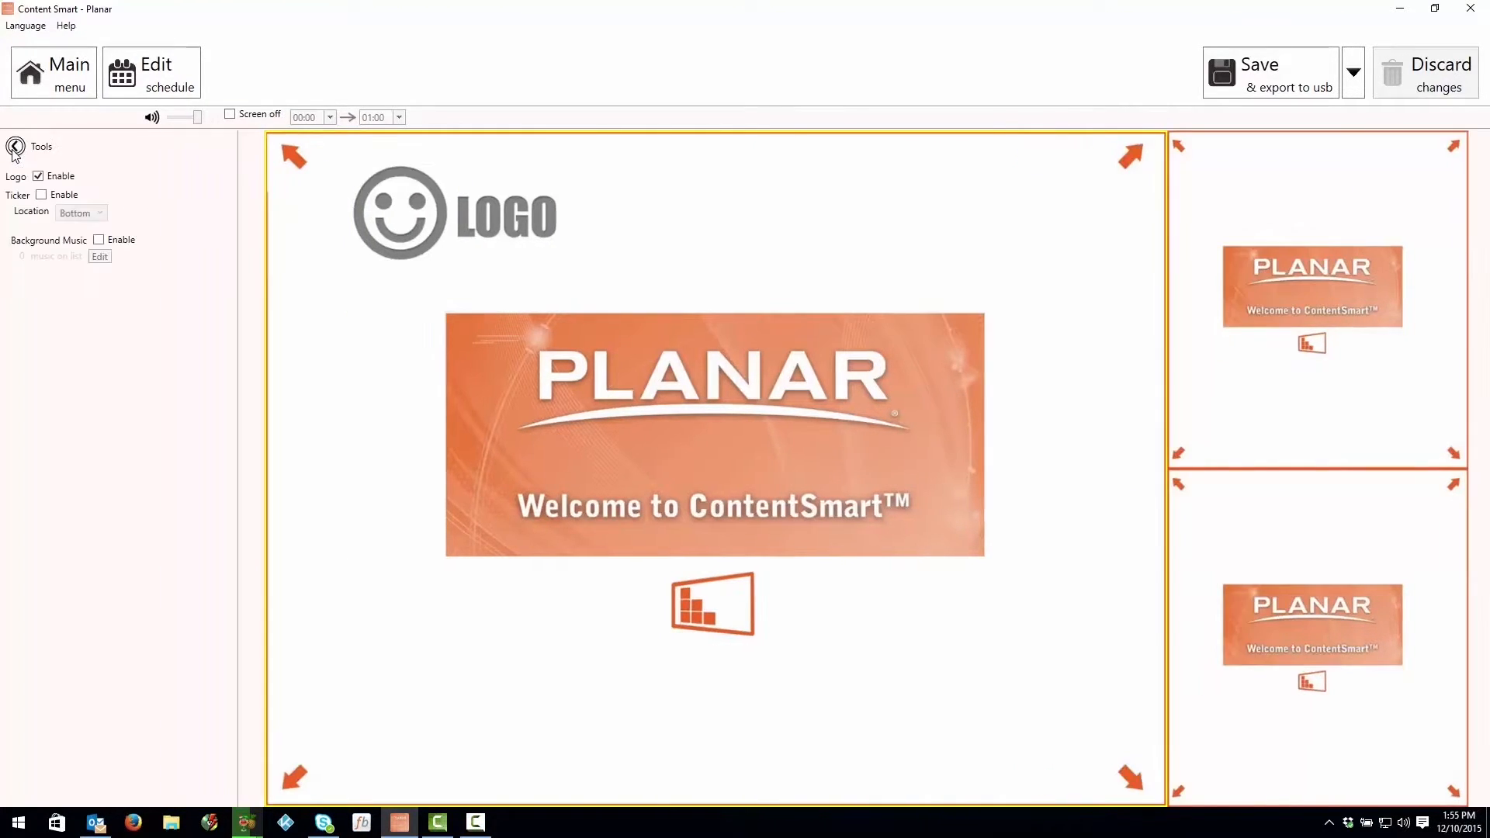
click(39, 172)
click(39, 176)
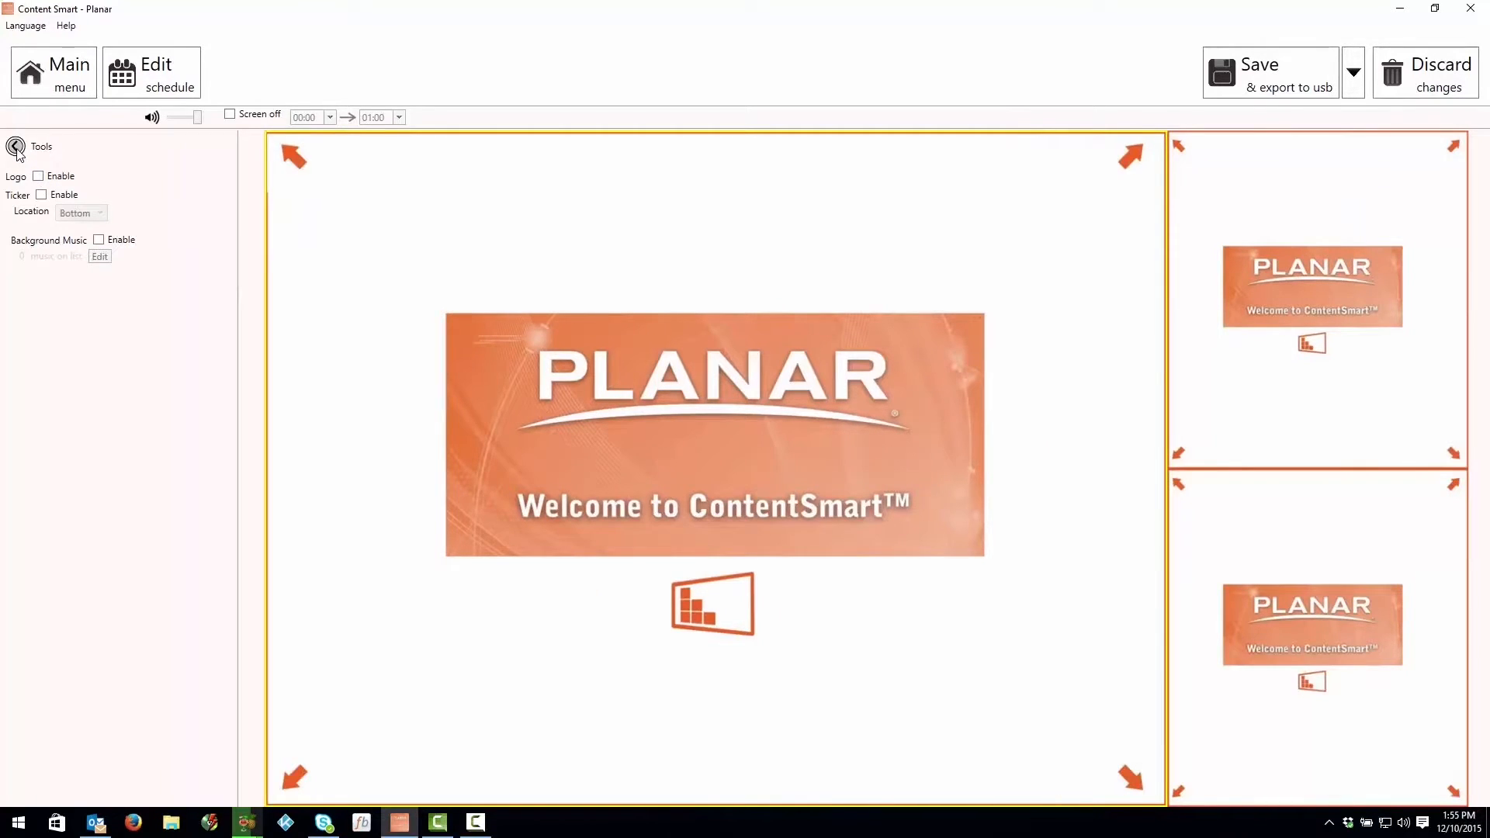
click(15, 146)
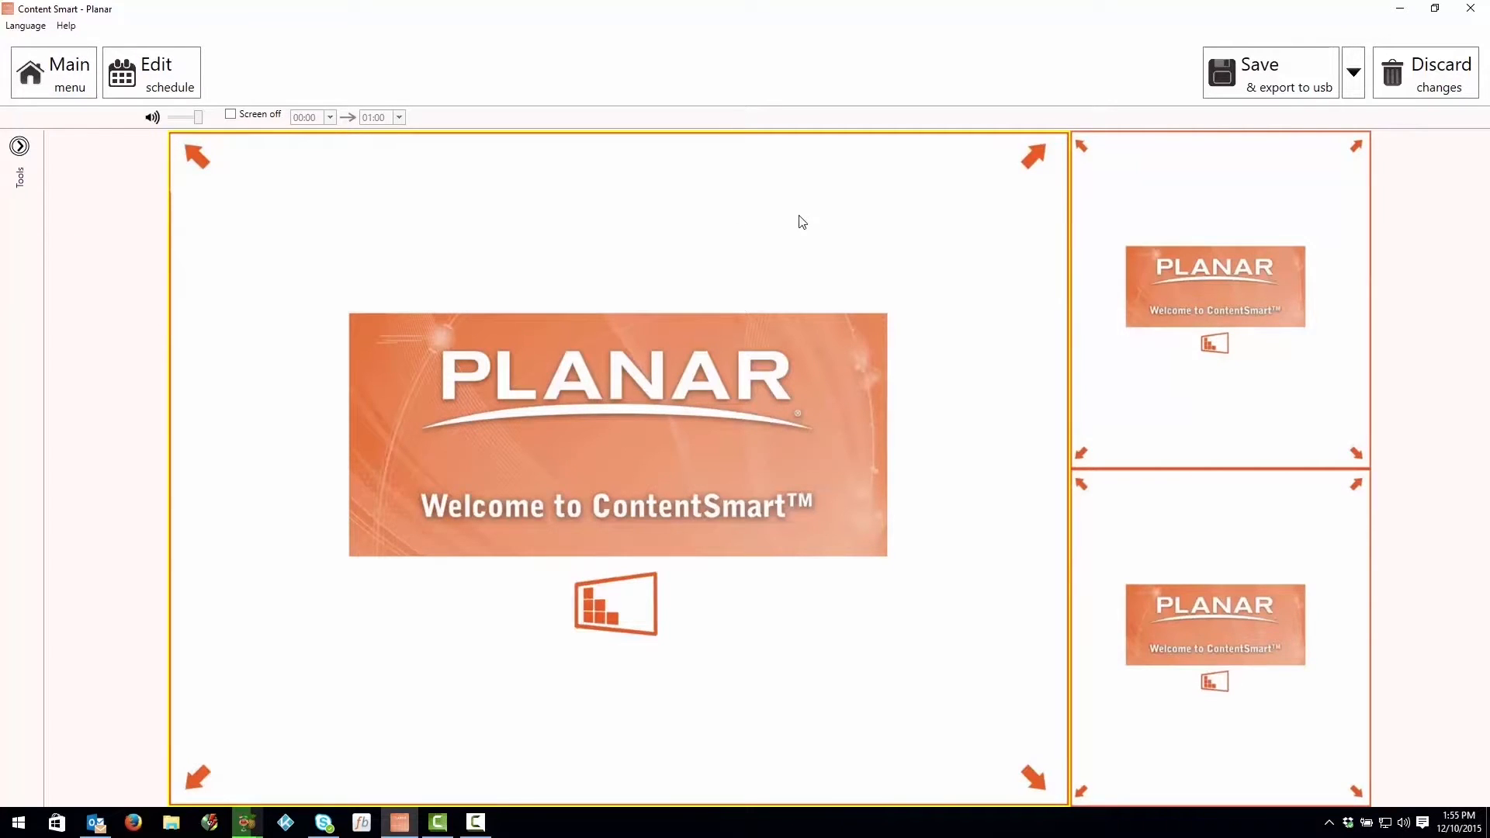
Step: Delete the default image 3-zone-1.jpg from the large main zone
click(1032, 180)
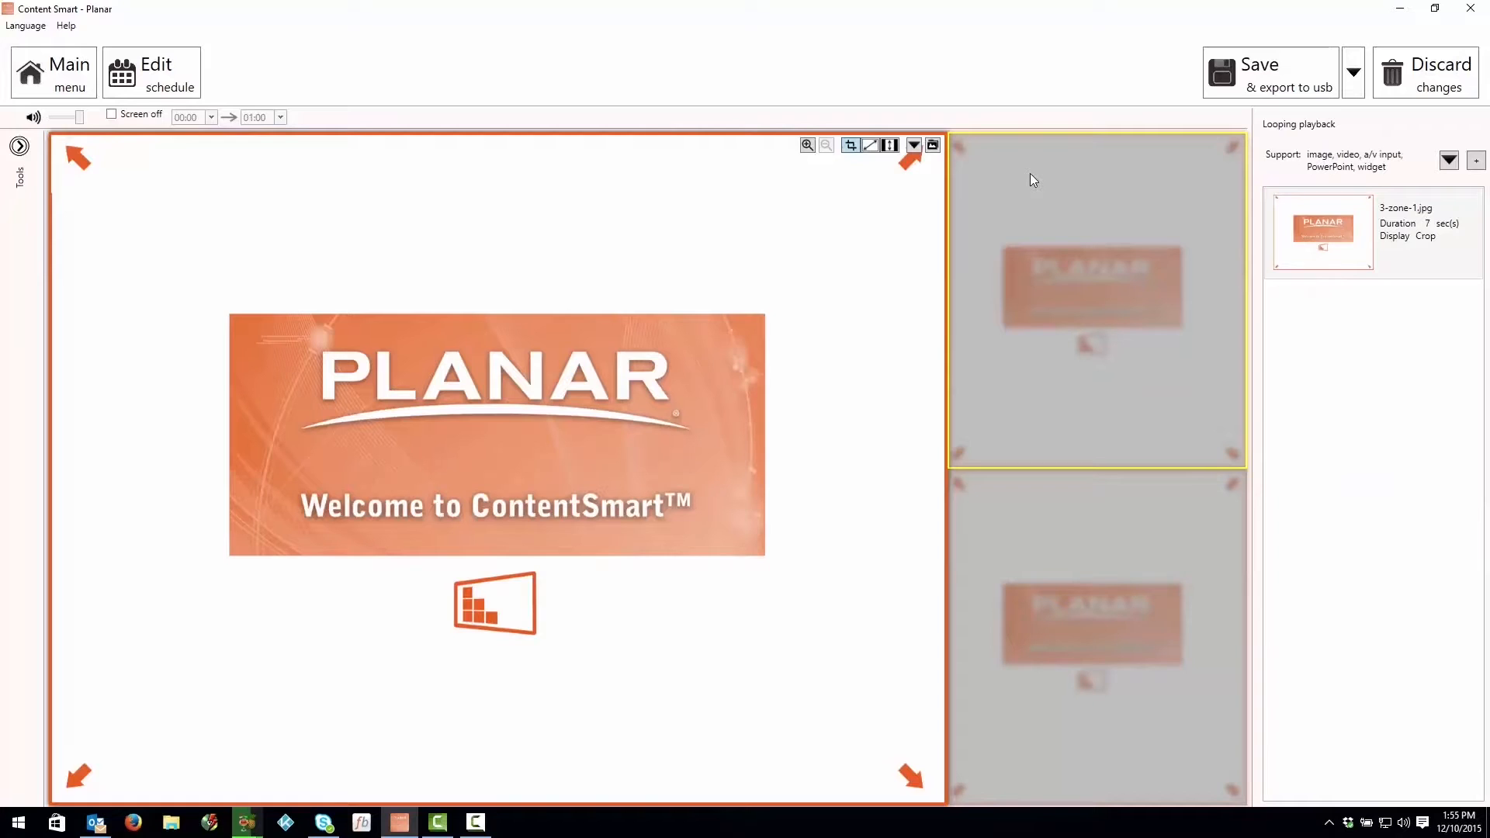
mouse_move(1321, 211)
click(1466, 204)
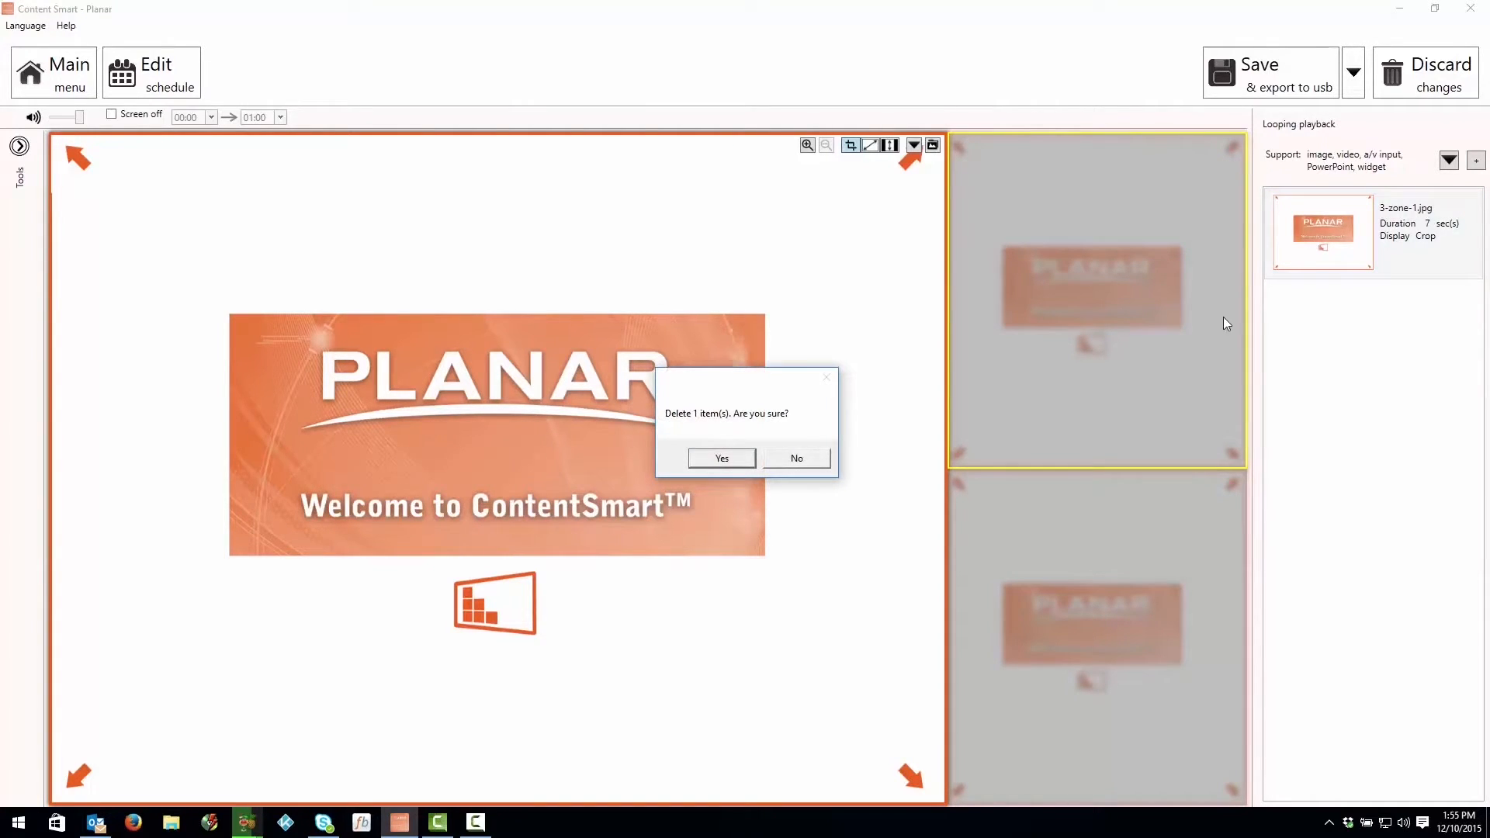
click(739, 462)
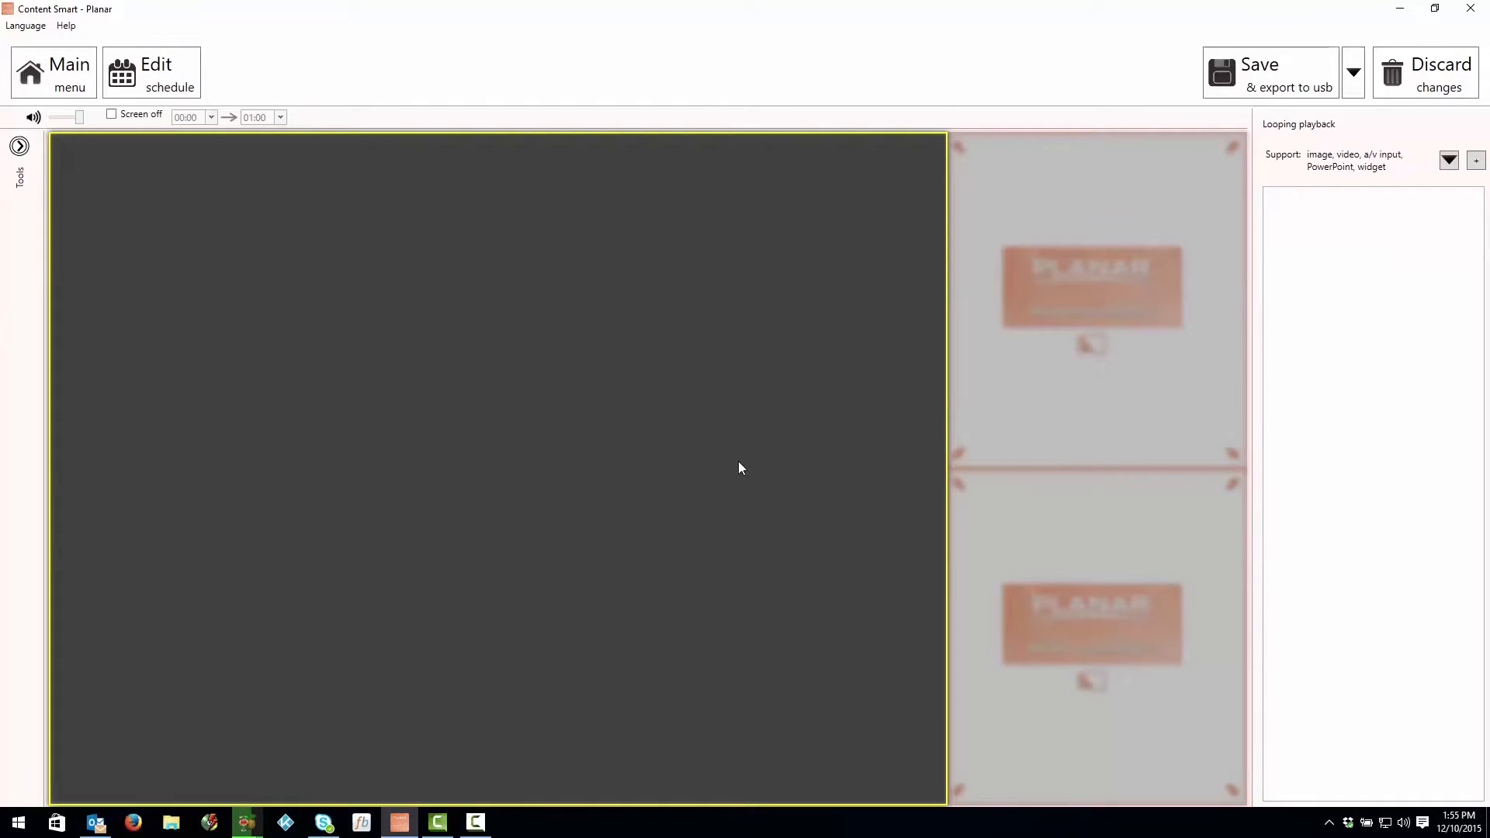
Step: Add the video Planar Simplicity Video-High Res from the Planar Demo Content landscape folder to the large main zone
click(1128, 244)
click(1476, 161)
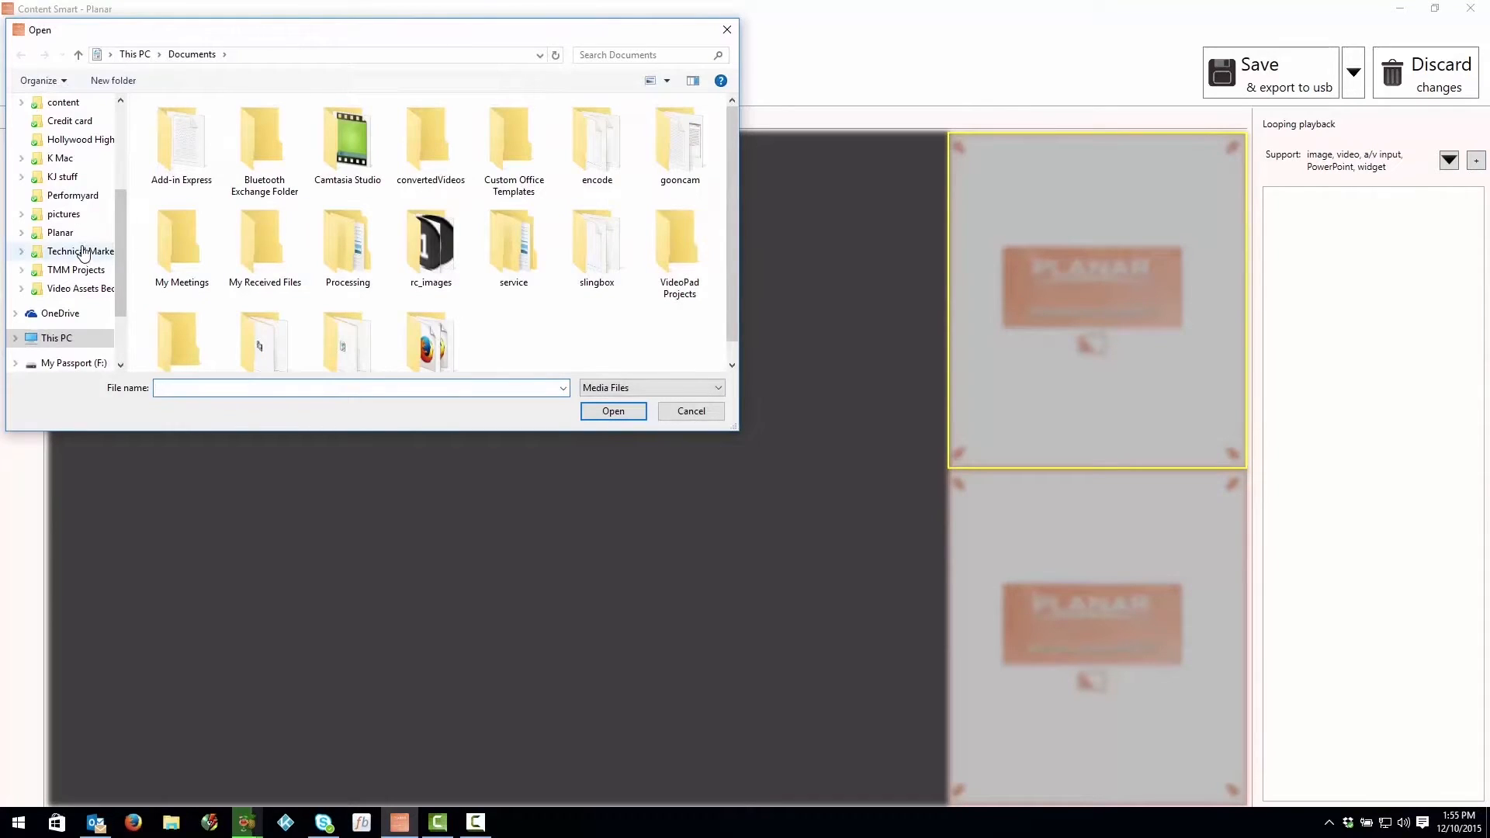
click(66, 144)
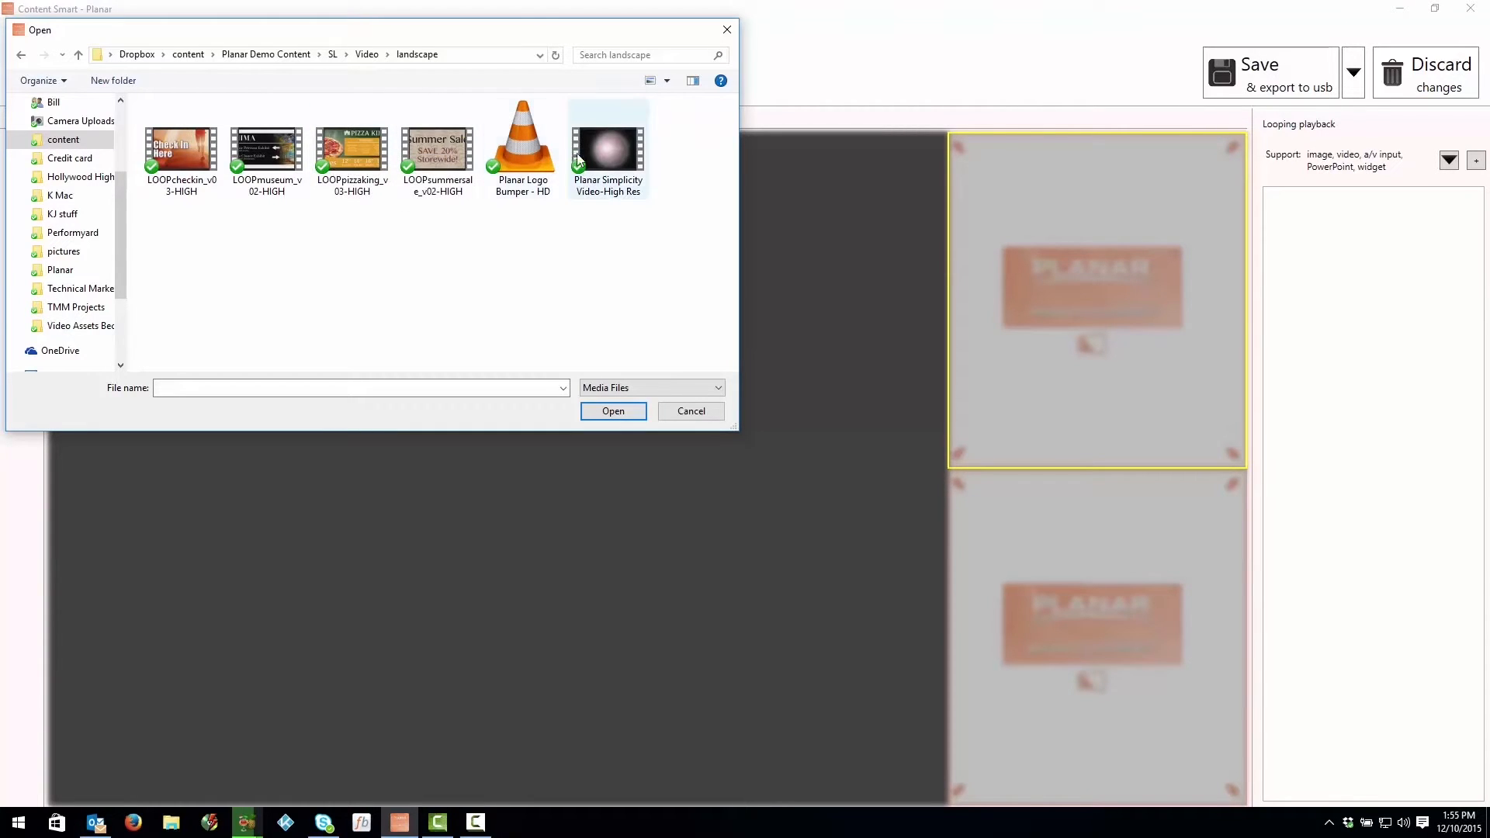
click(598, 152)
click(626, 409)
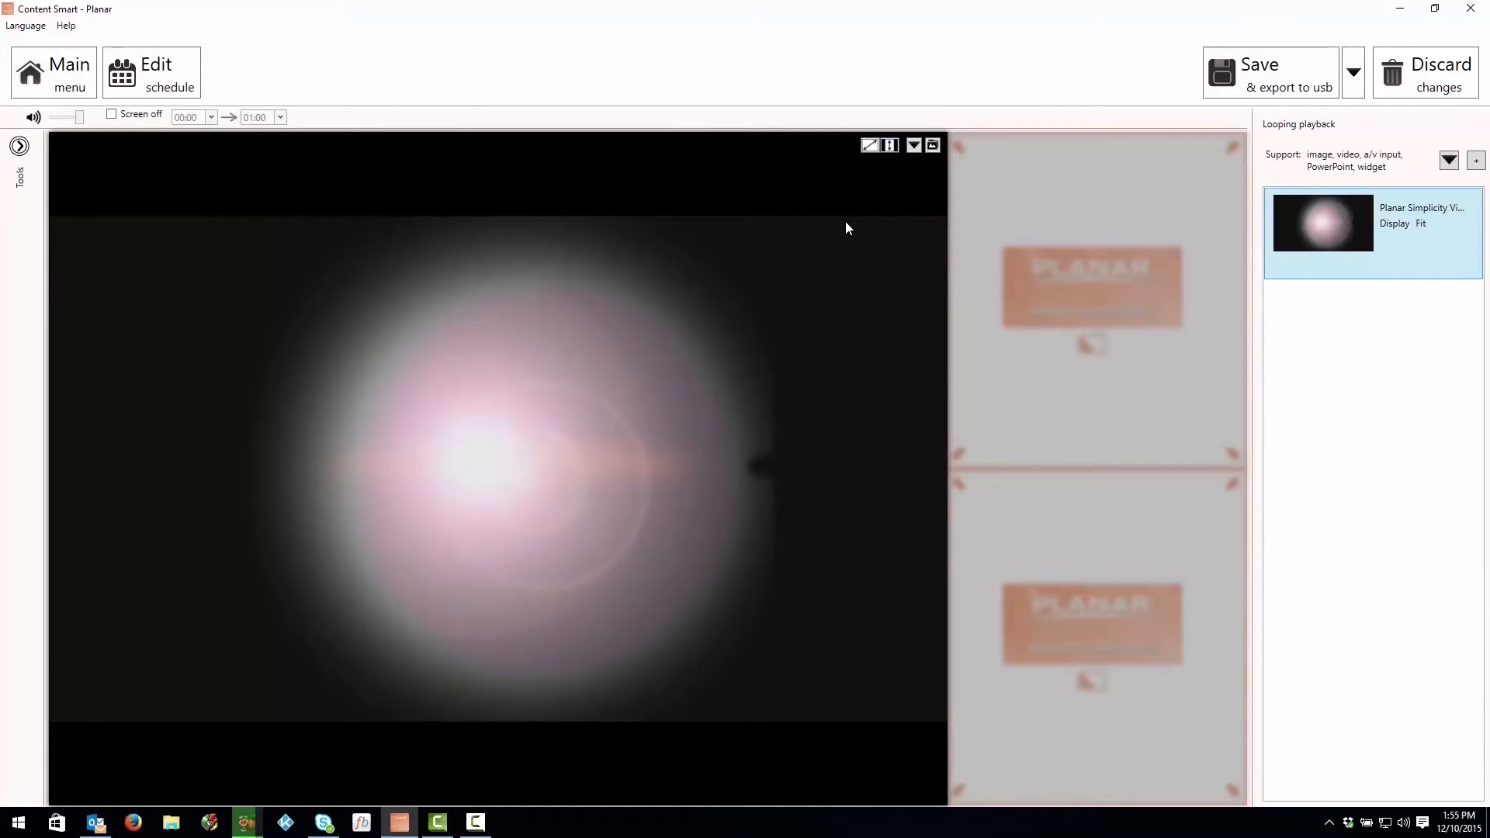
Step: Delete the default image 3-zone-2.jpg from the upper small zone
click(1042, 229)
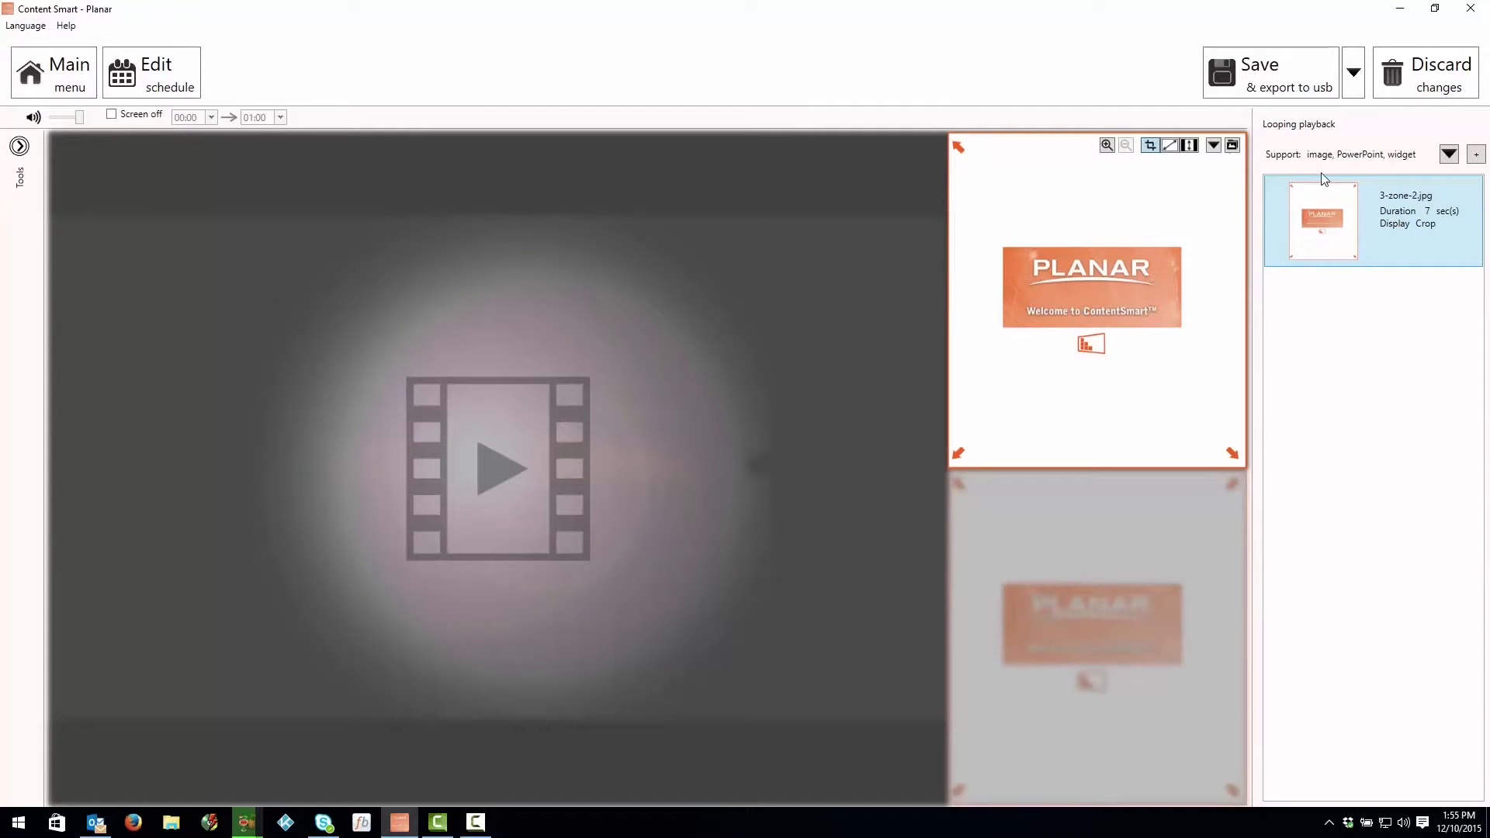
click(1472, 196)
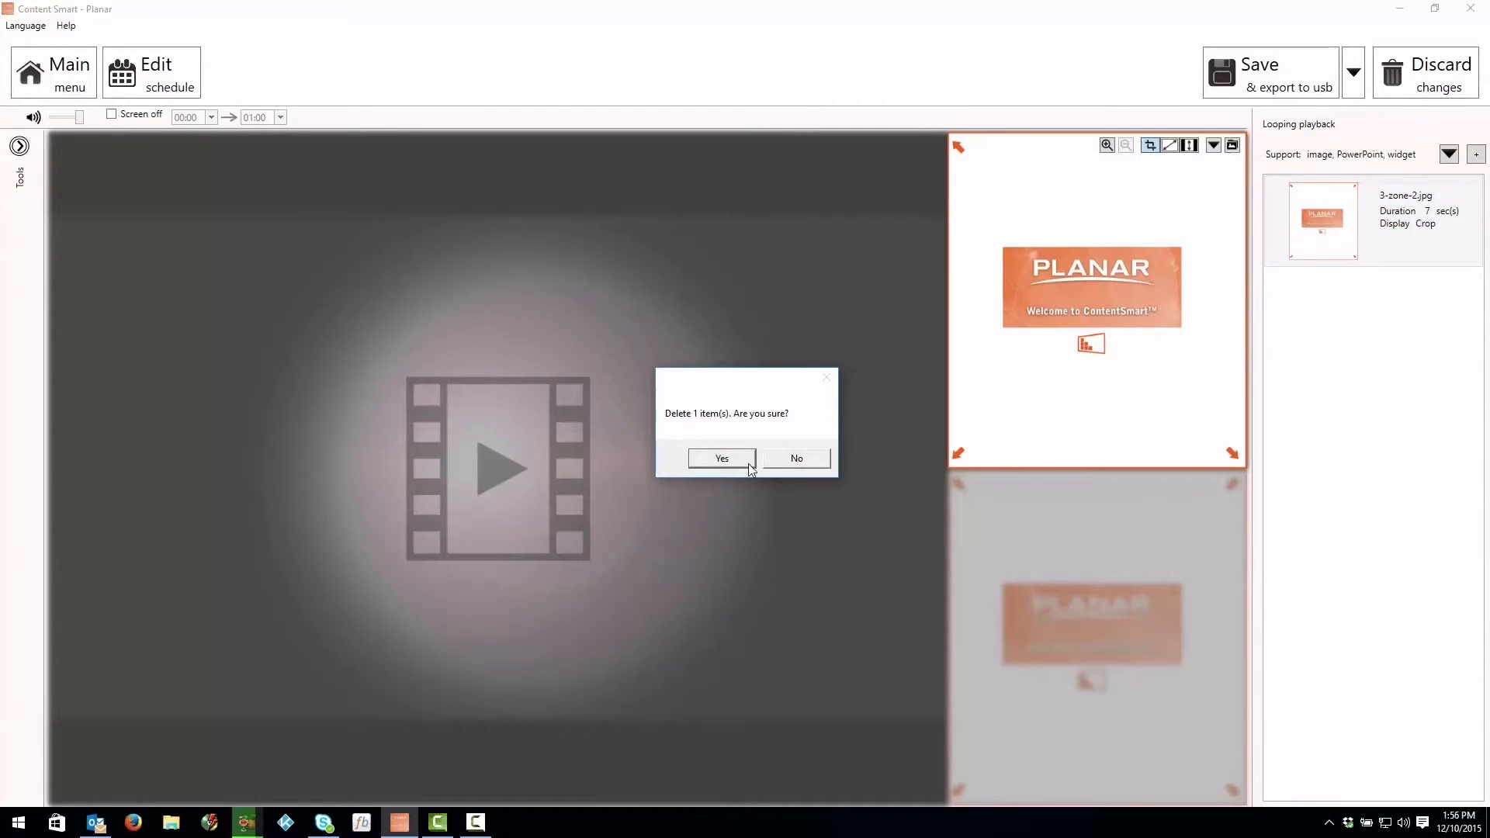
click(722, 459)
Step: Add the image wayfinding - View Earth from the 4k photos folder to the upper small zone and centre the globe in its crop
click(1476, 154)
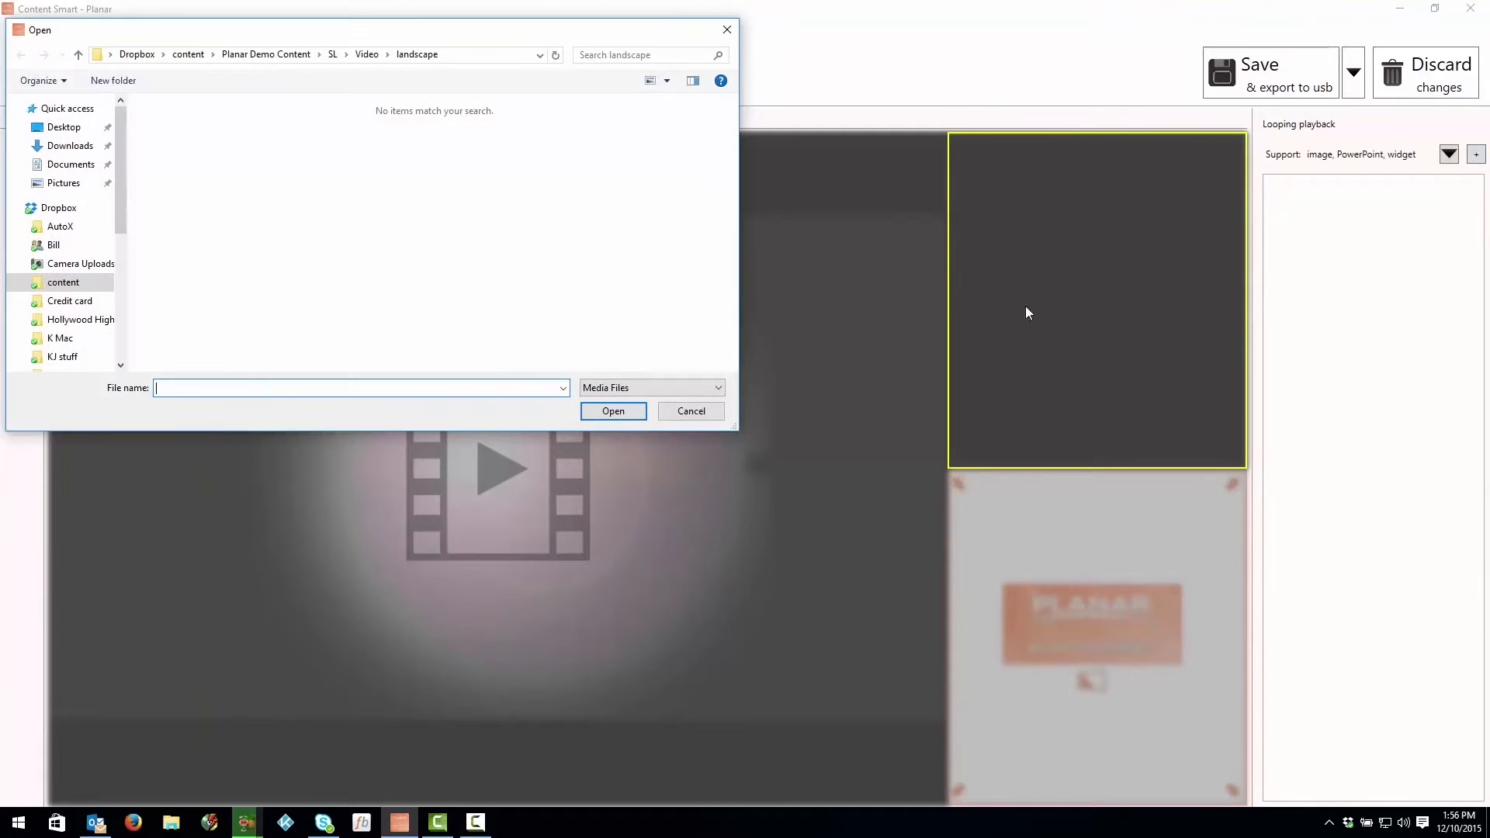
click(47, 284)
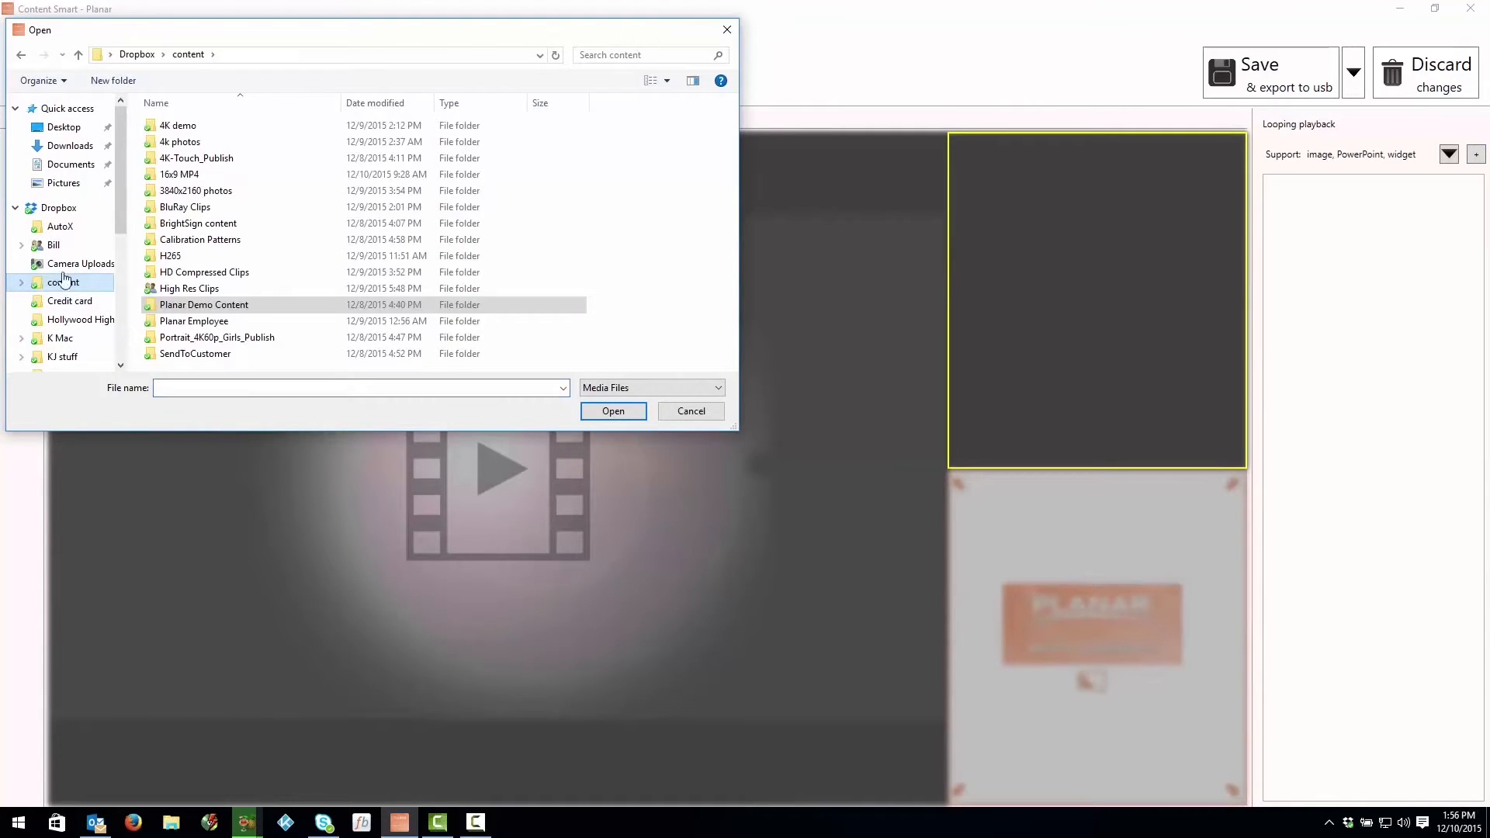
double_click(150, 146)
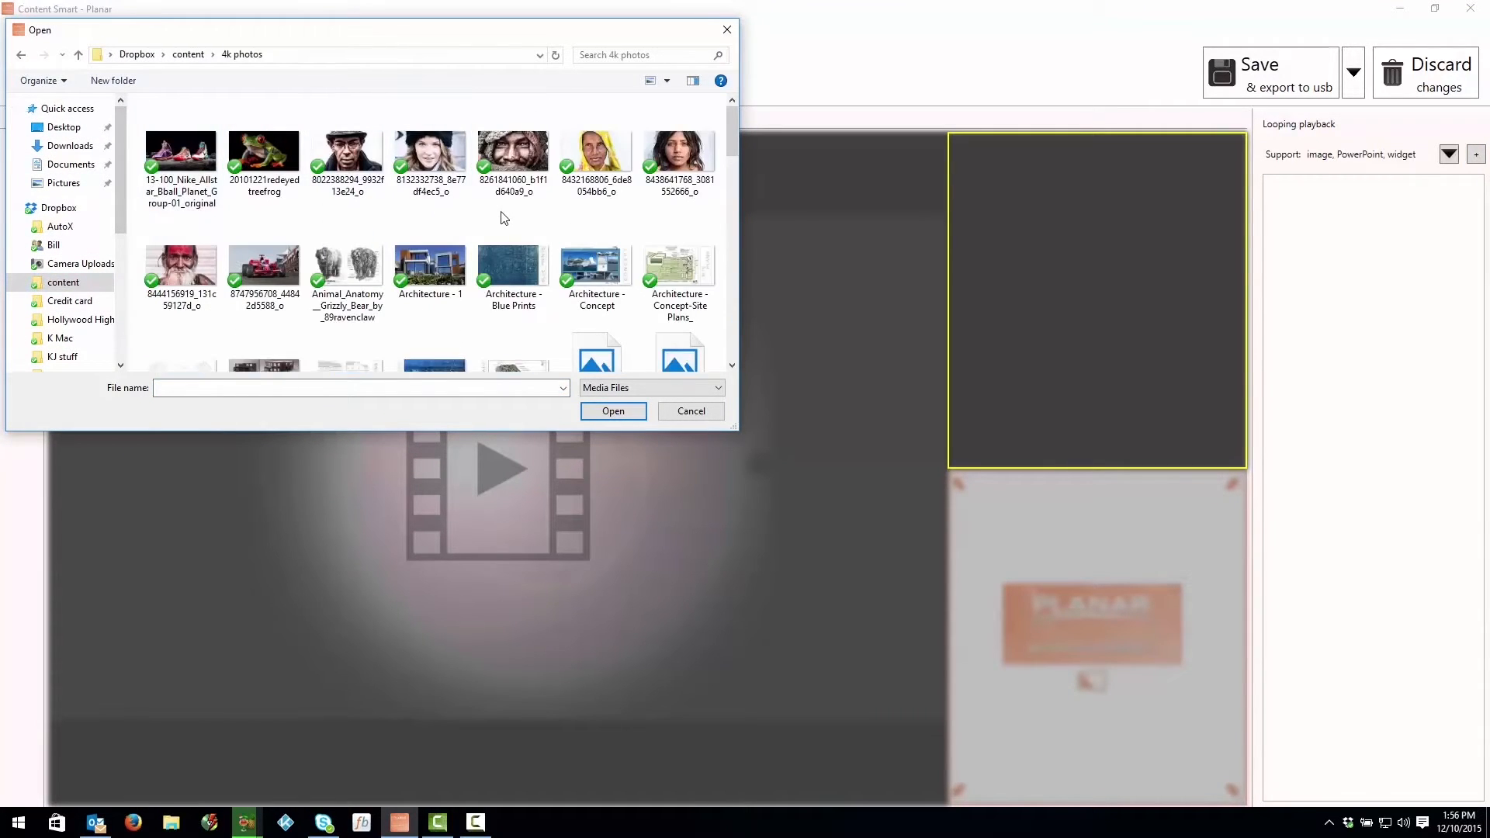
scroll(512, 217, down, 5)
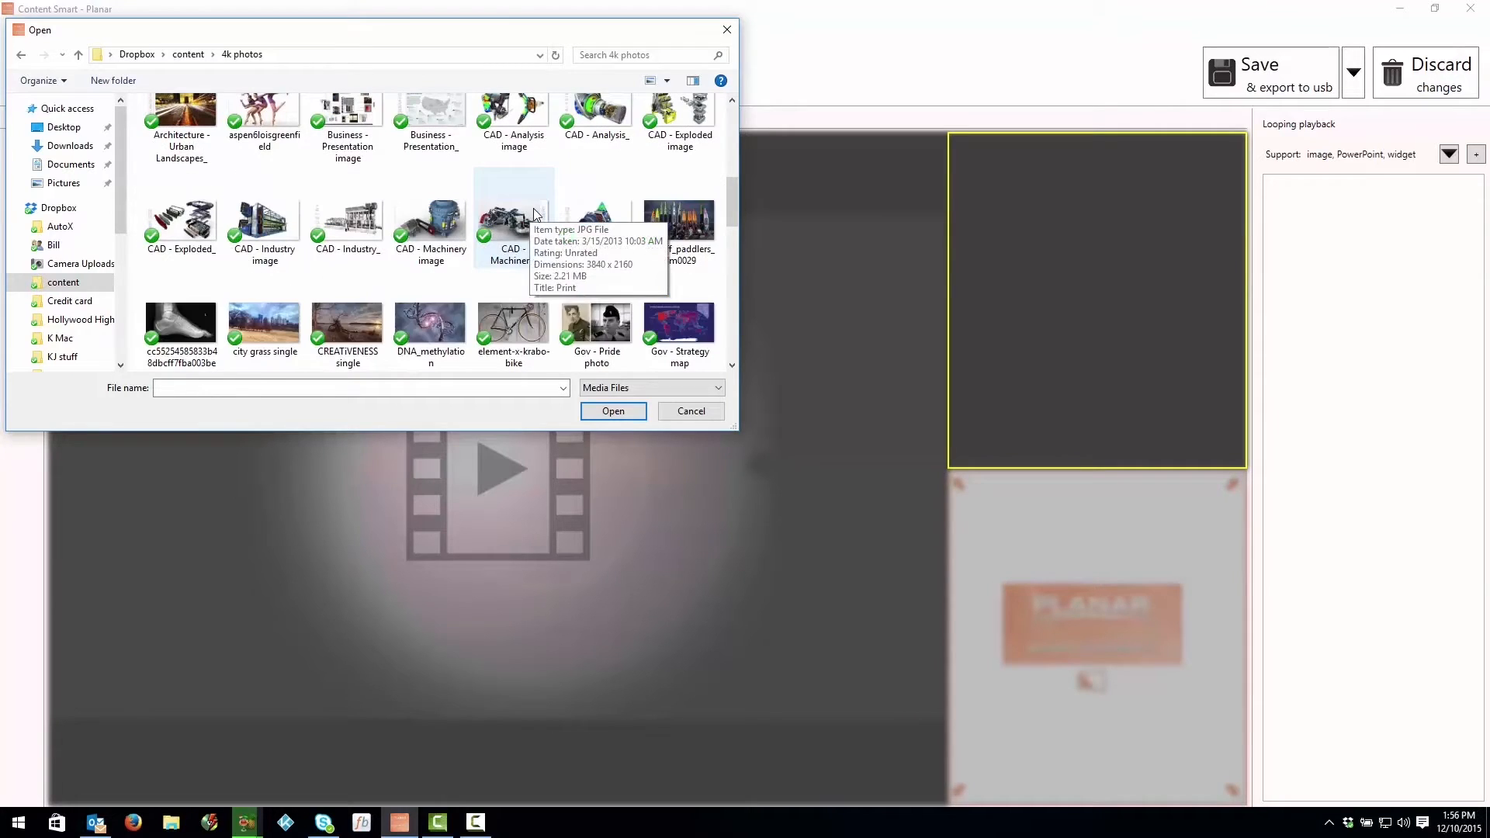
scroll(535, 216, down, 3)
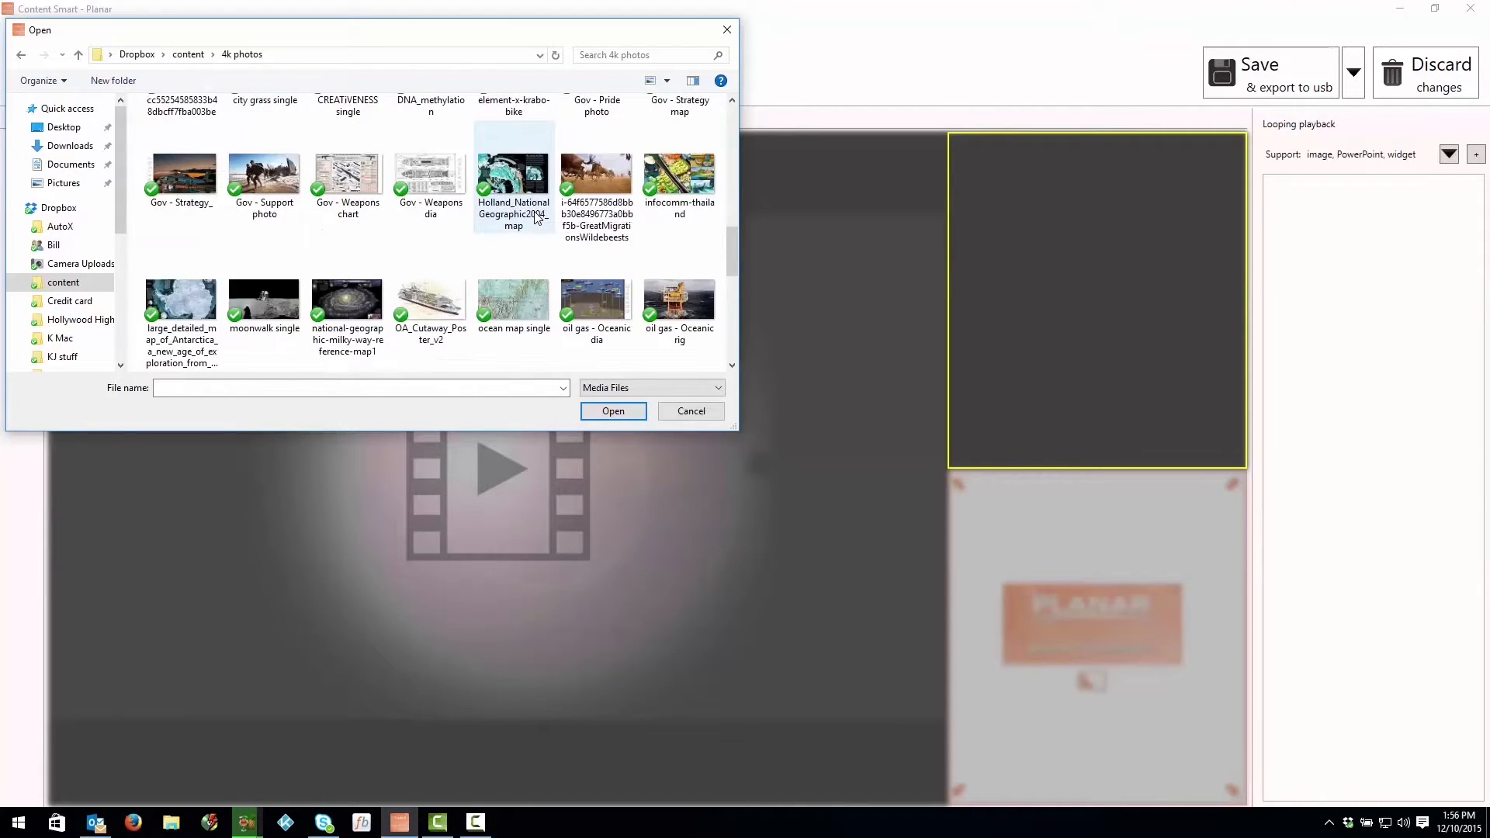
scroll(534, 226, down, 10)
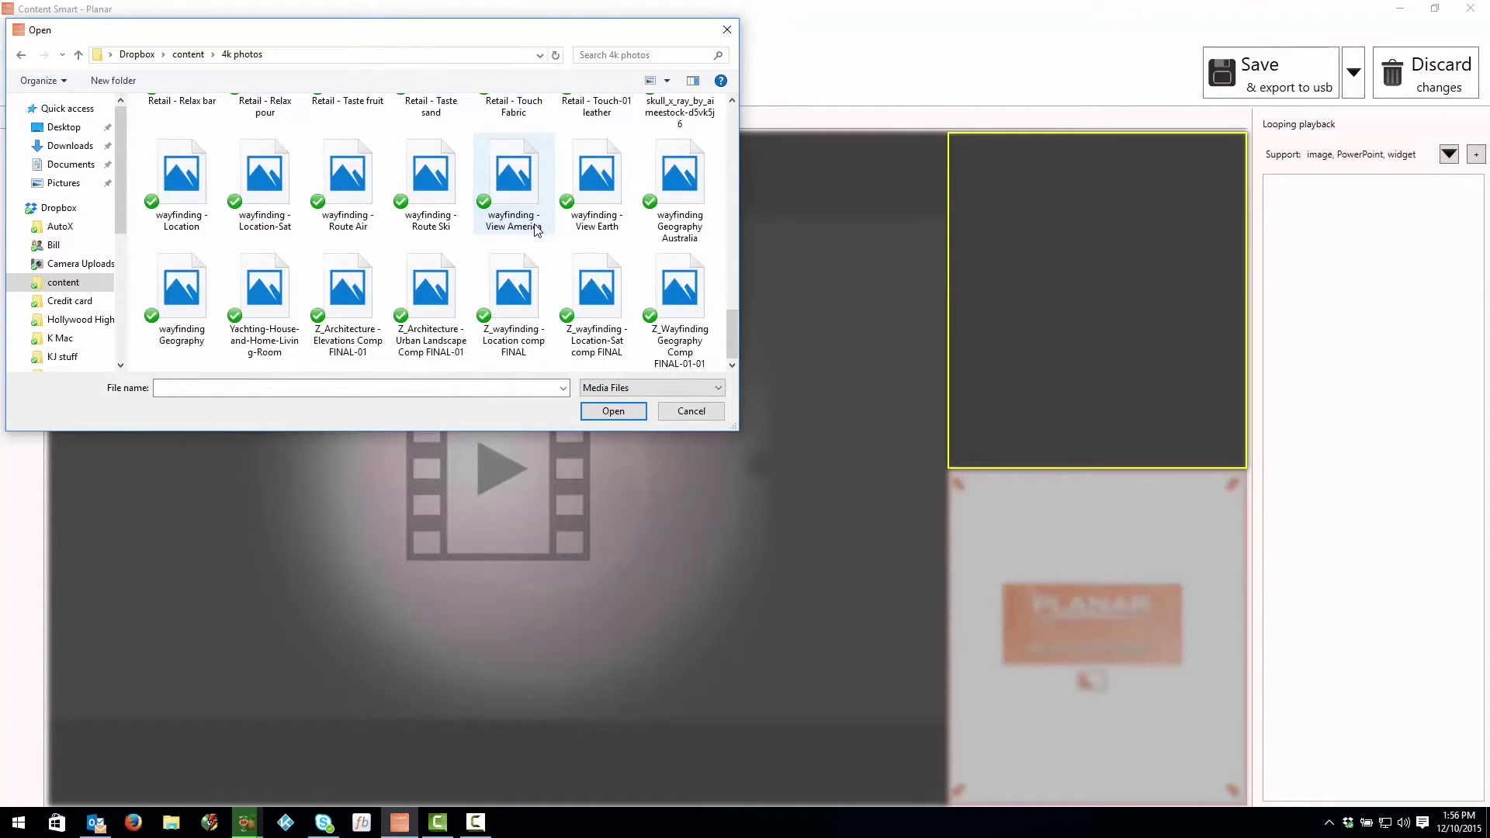
click(593, 206)
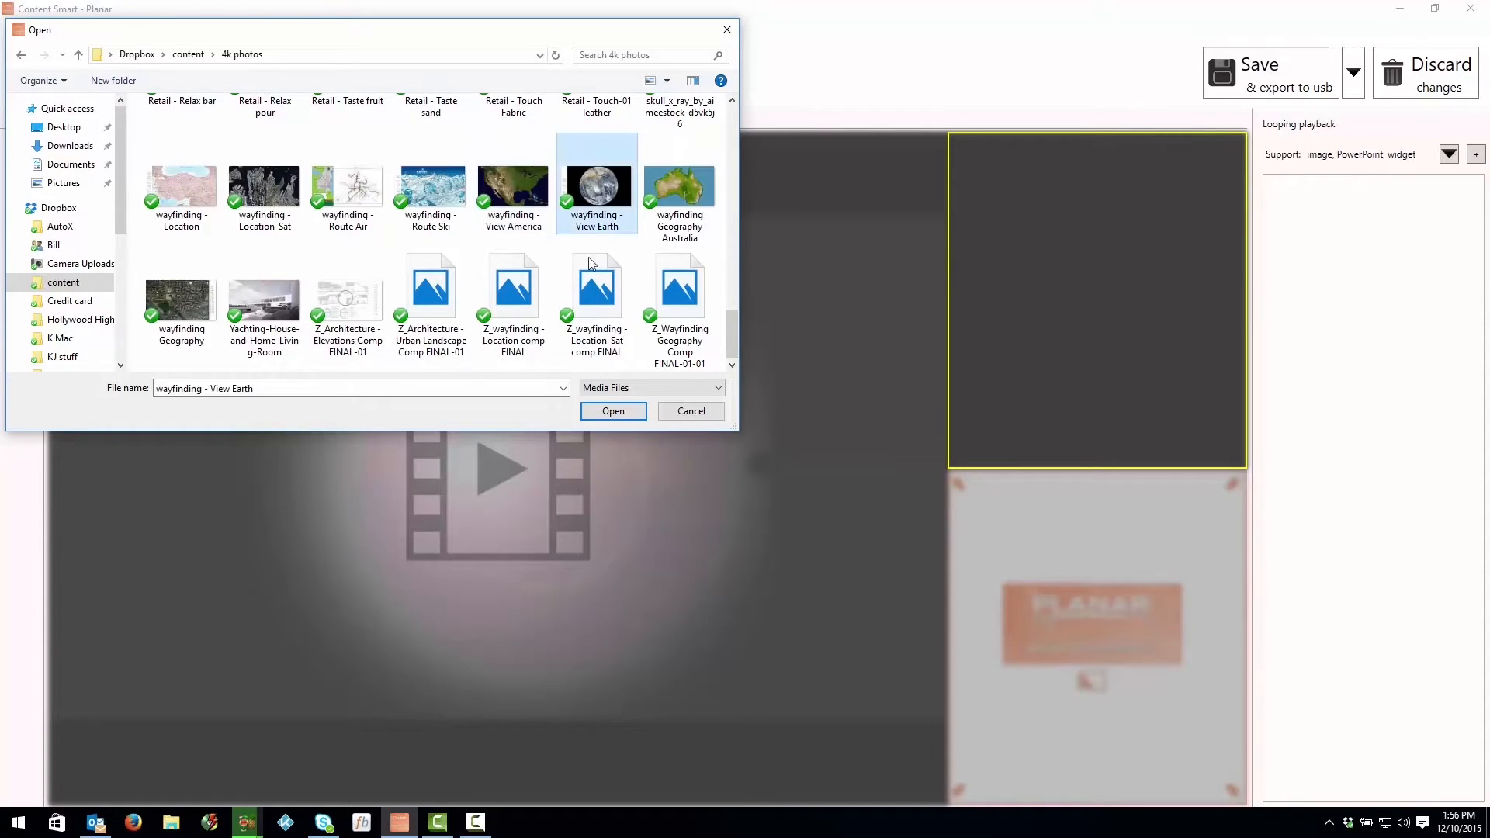
click(618, 412)
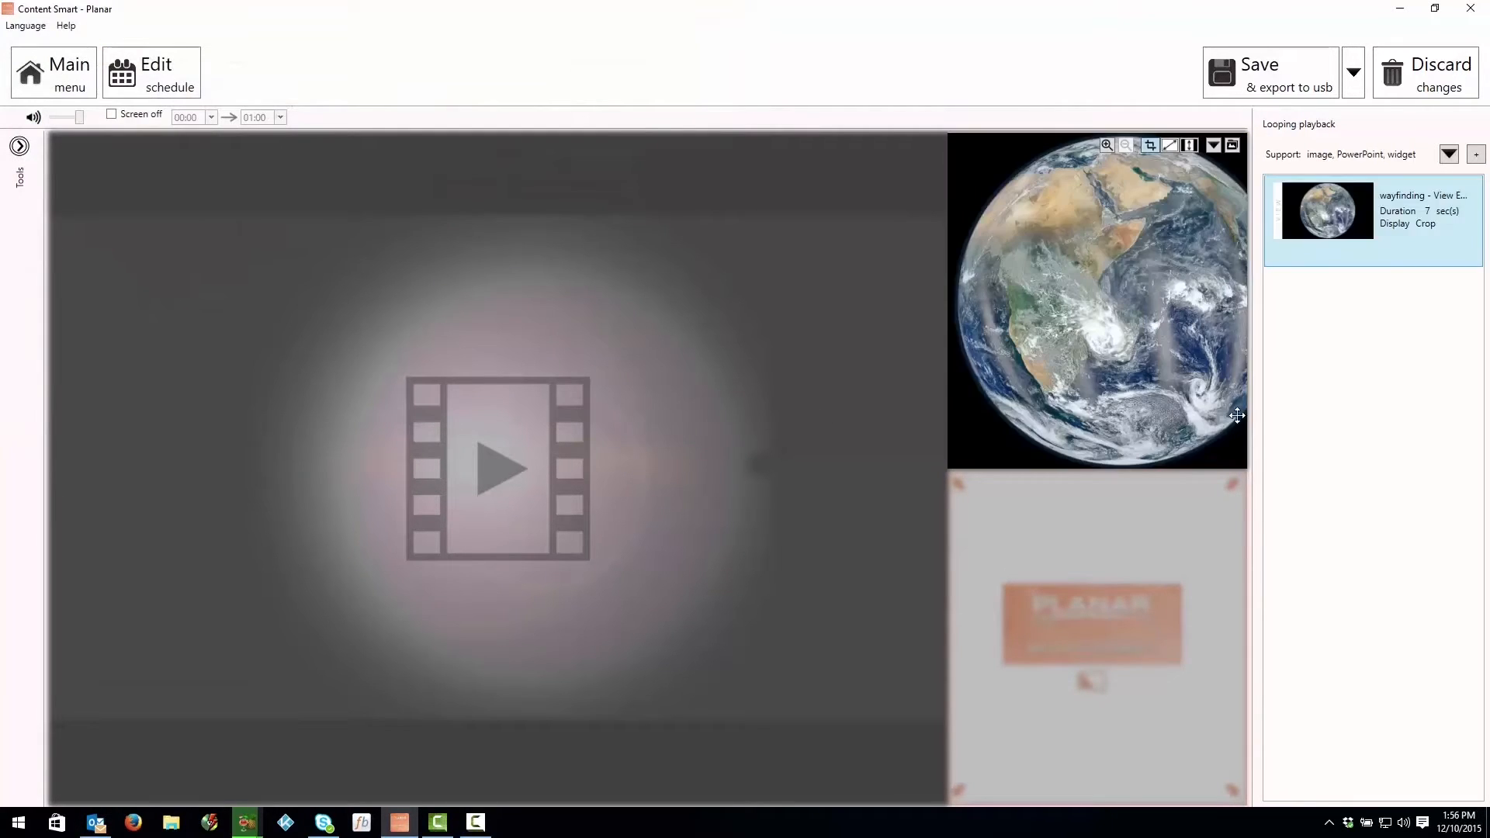
drag(1199, 357, 1170, 370)
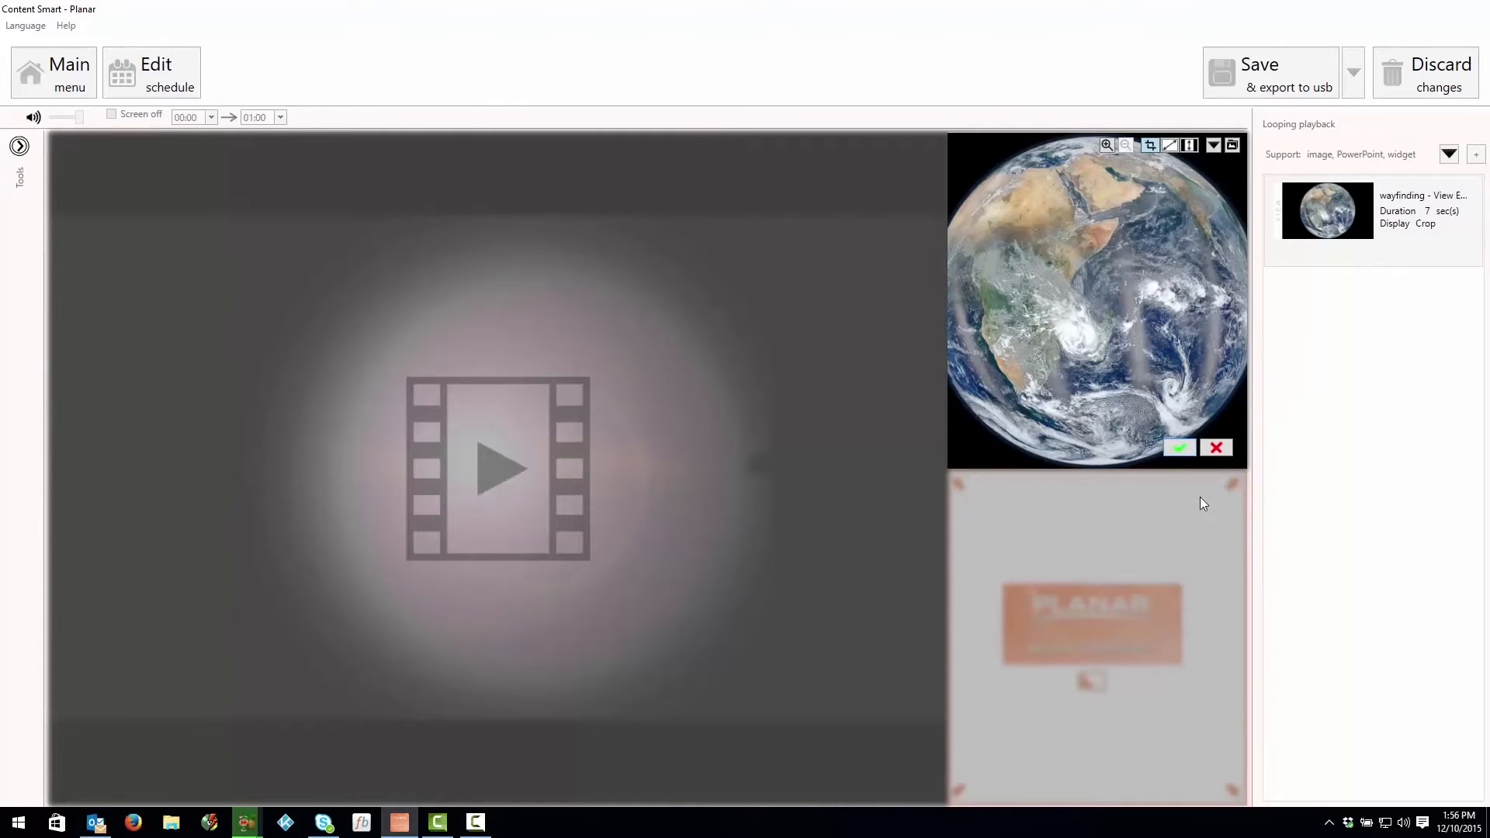
click(1177, 448)
Step: Replace the lower small zone's default content with the image wayfinding - View America from the 4k photos folder
click(1142, 540)
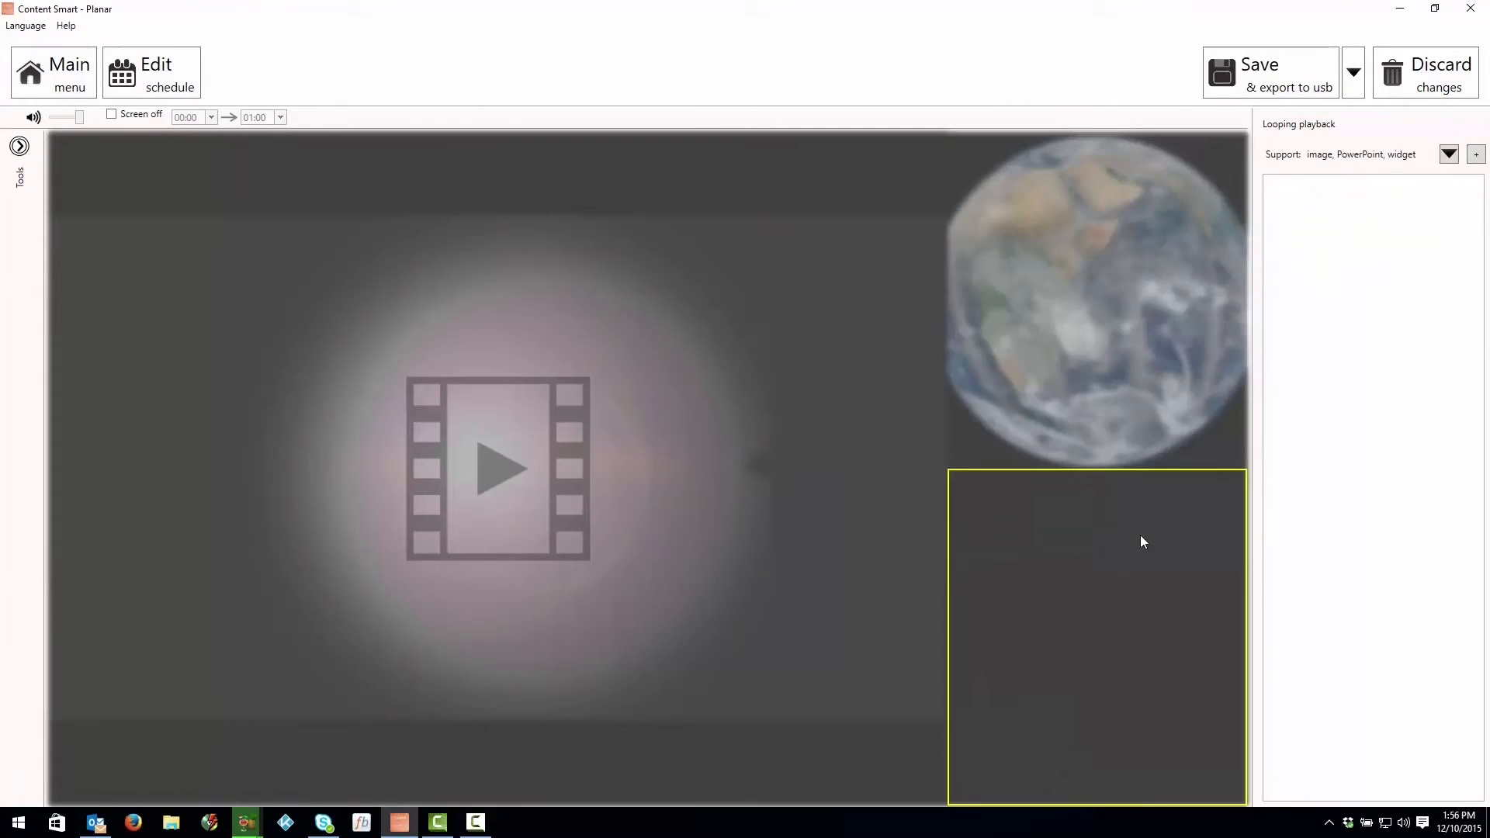
click(1475, 154)
drag(734, 122, 748, 329)
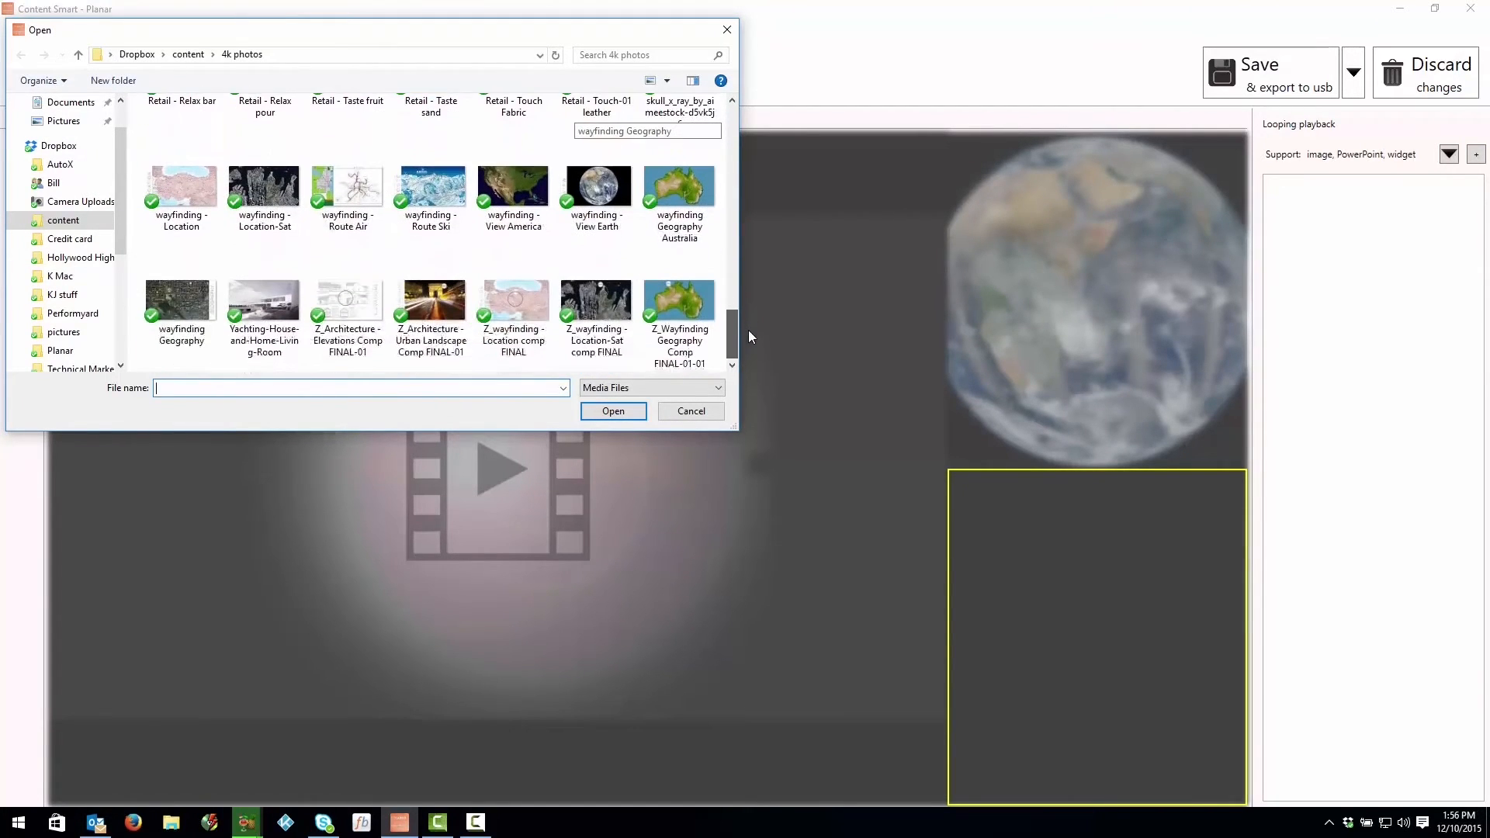
click(504, 204)
click(621, 411)
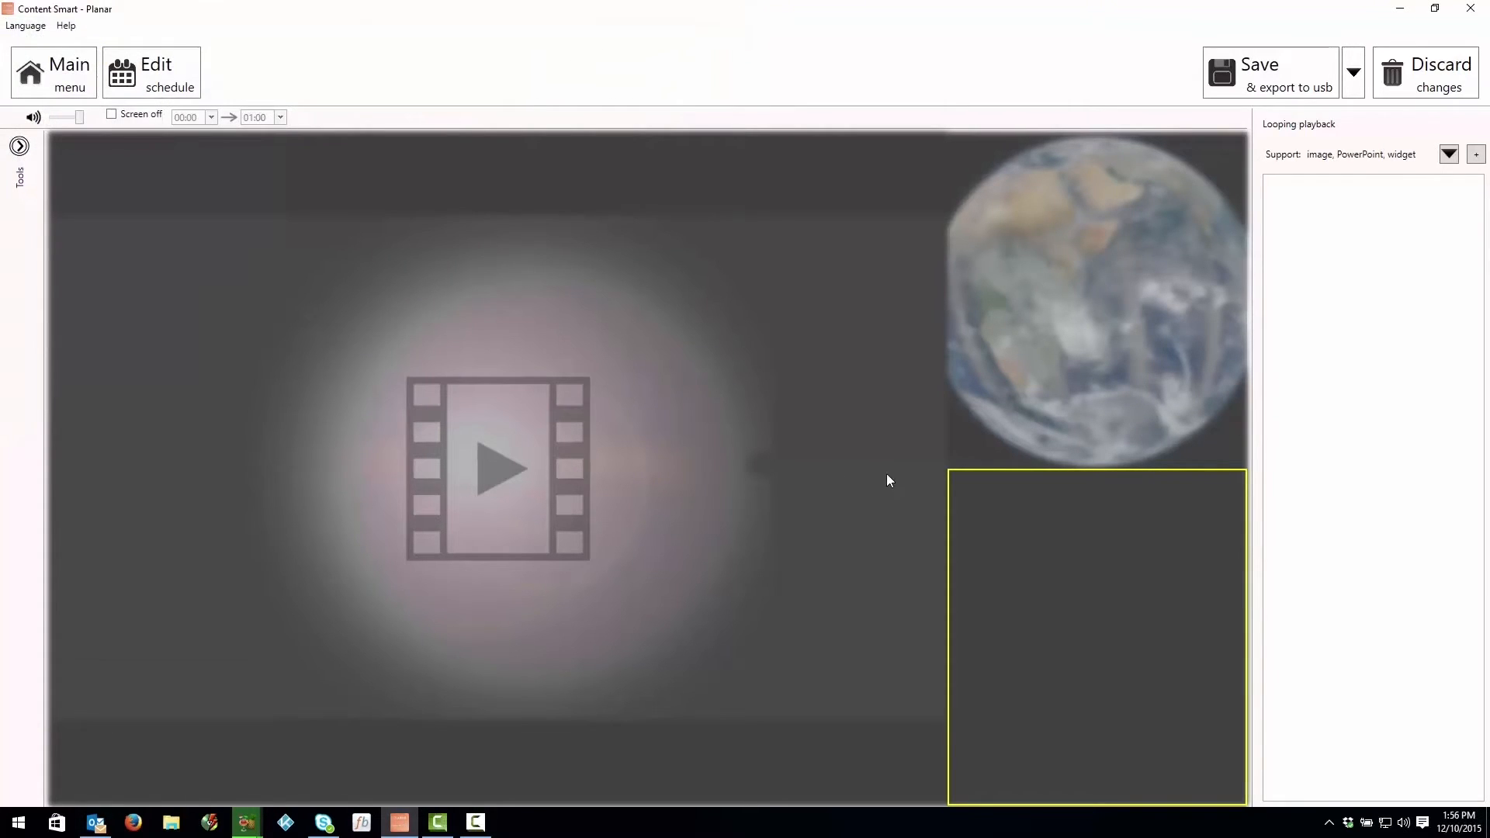
Step: Shift the America image slightly left within the lower small zone's crop and apply the new position
click(1125, 587)
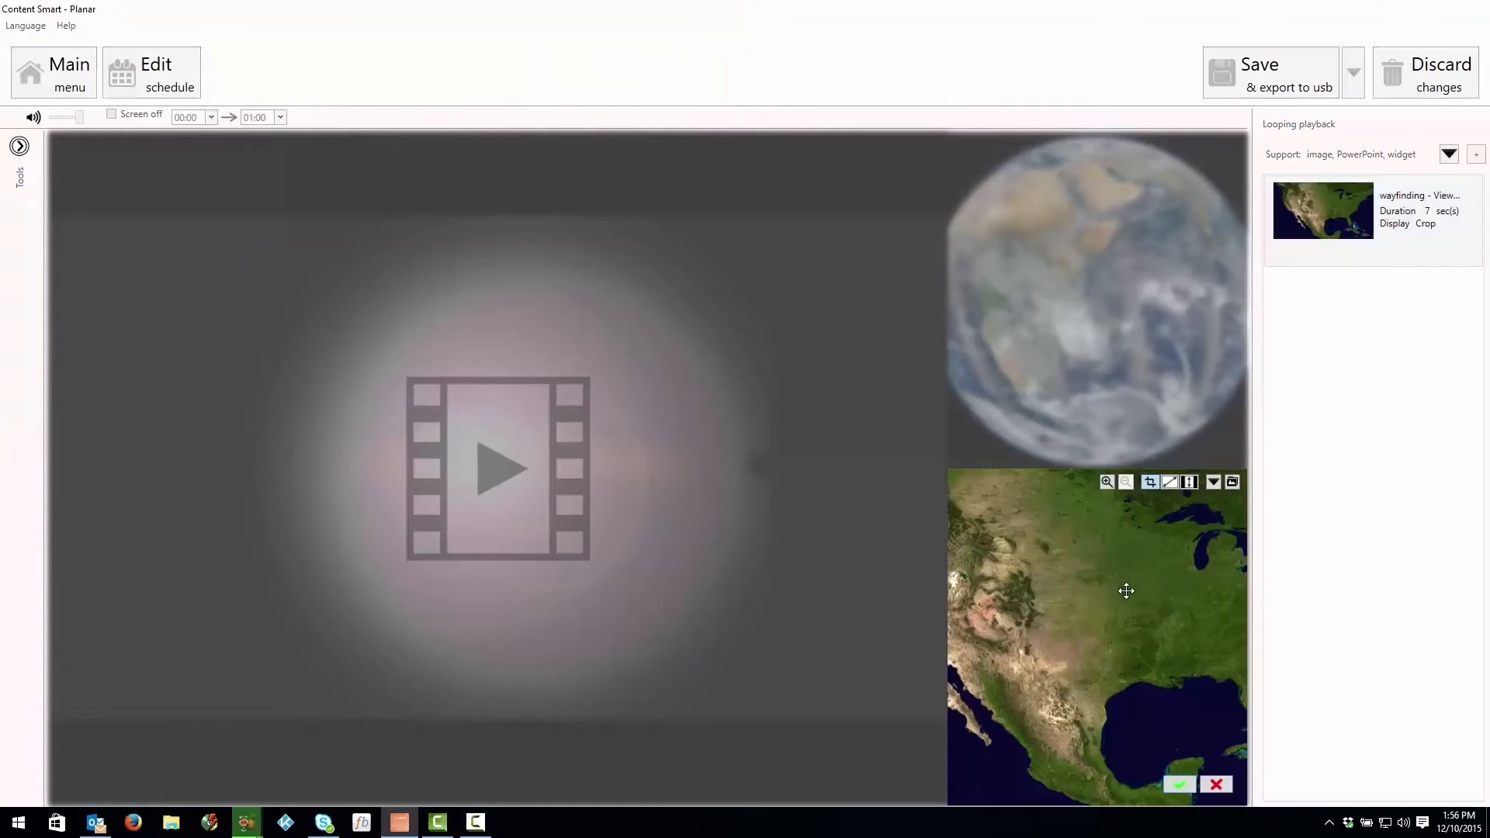
drag(1127, 596, 1094, 608)
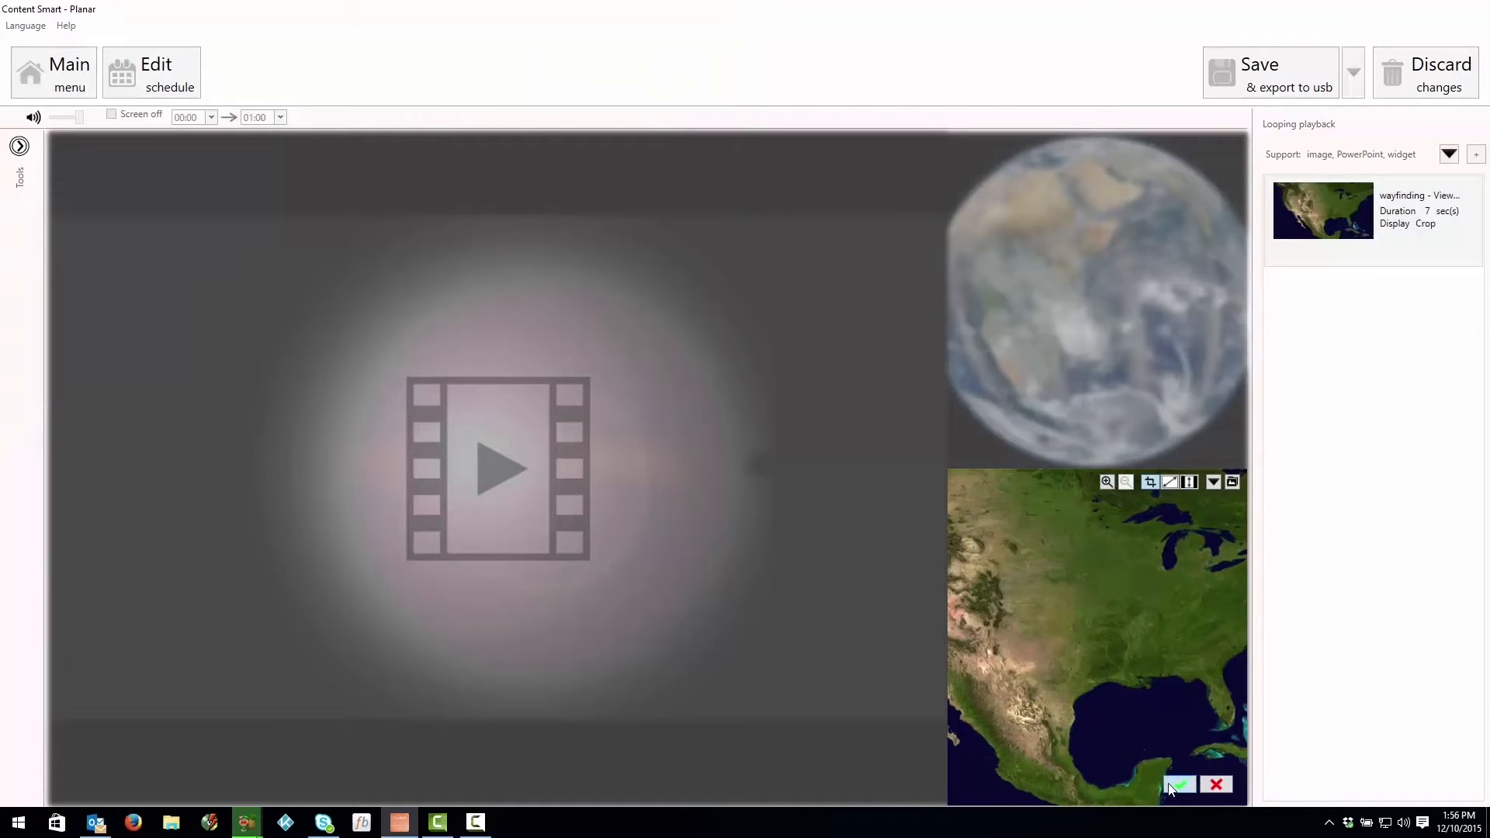
click(1174, 786)
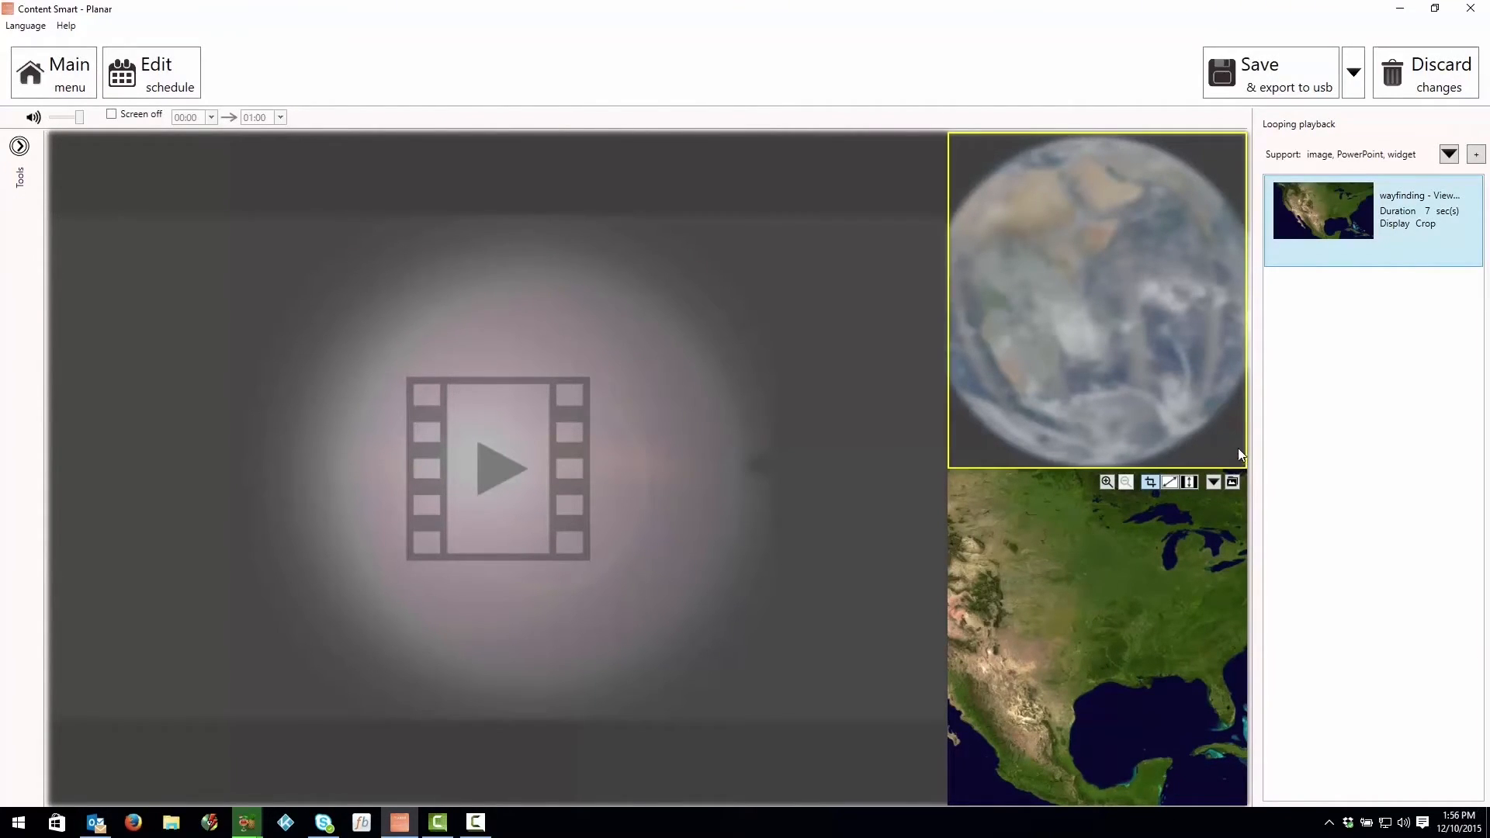
click(1355, 72)
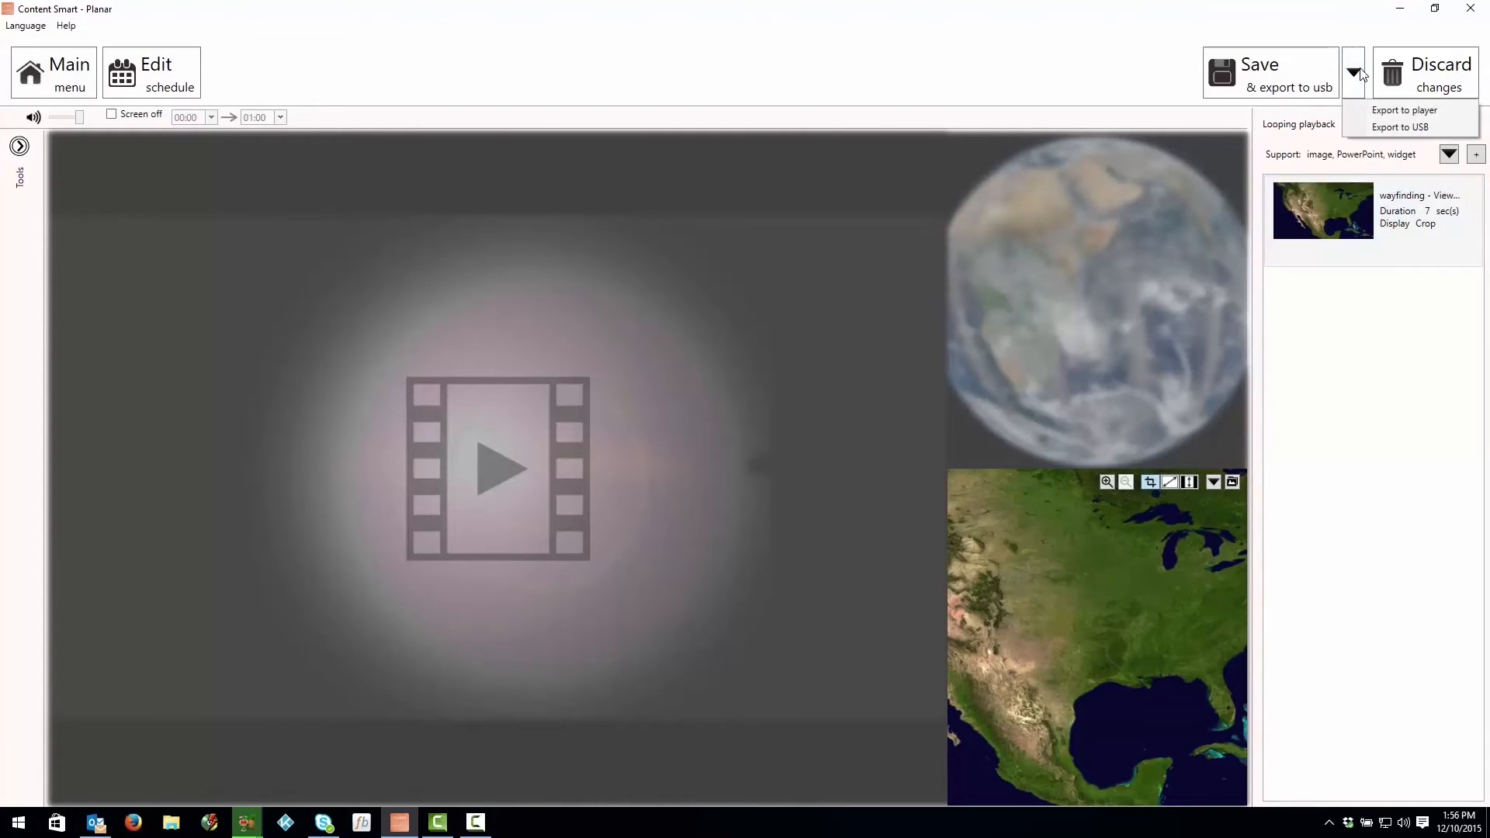
click(1382, 111)
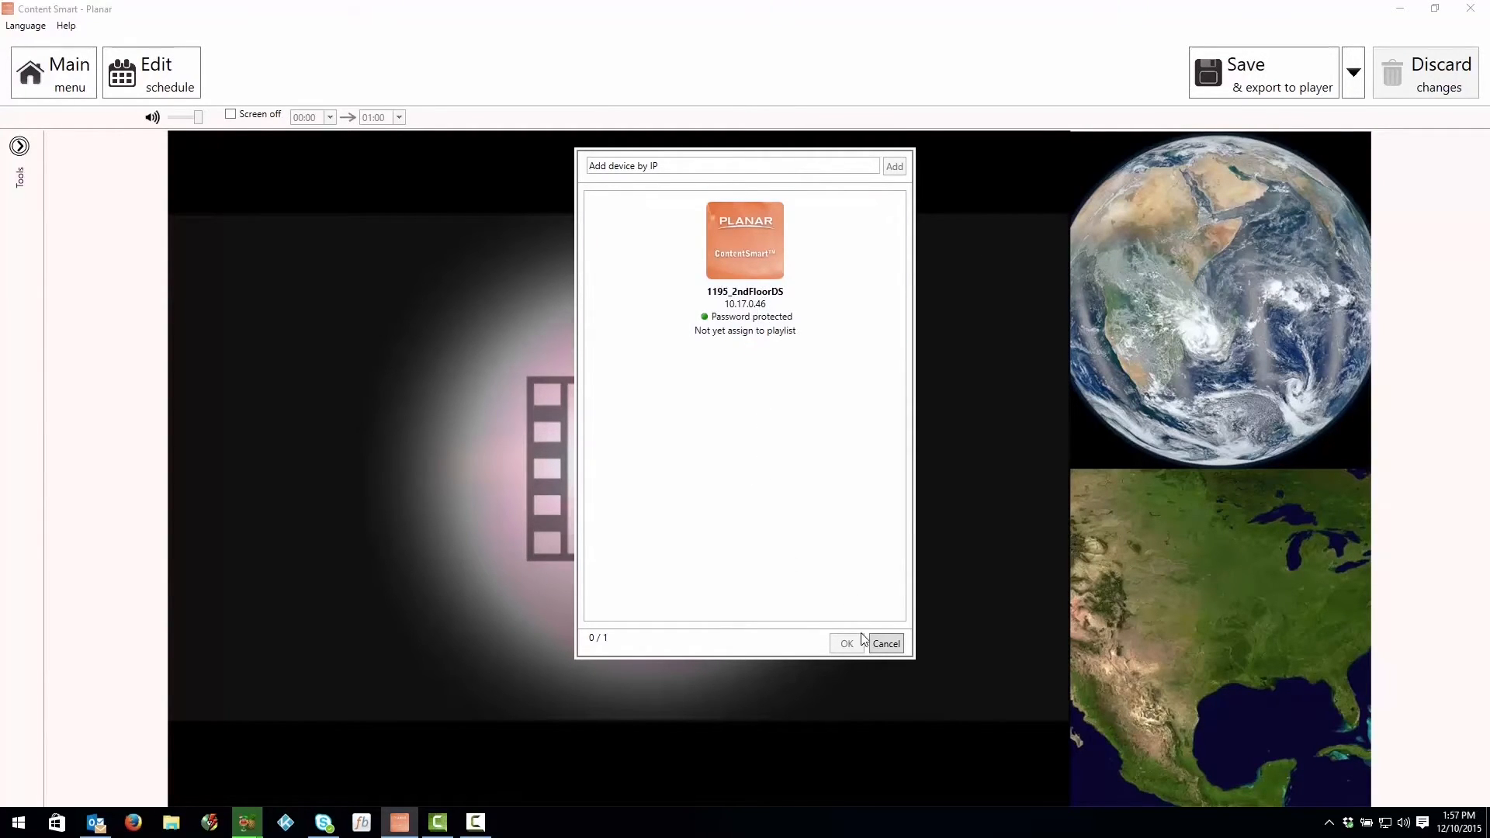
click(886, 643)
Step: Export the playlist to the USB drive UNTITLED (H:), entering the player password
click(1353, 73)
click(1389, 128)
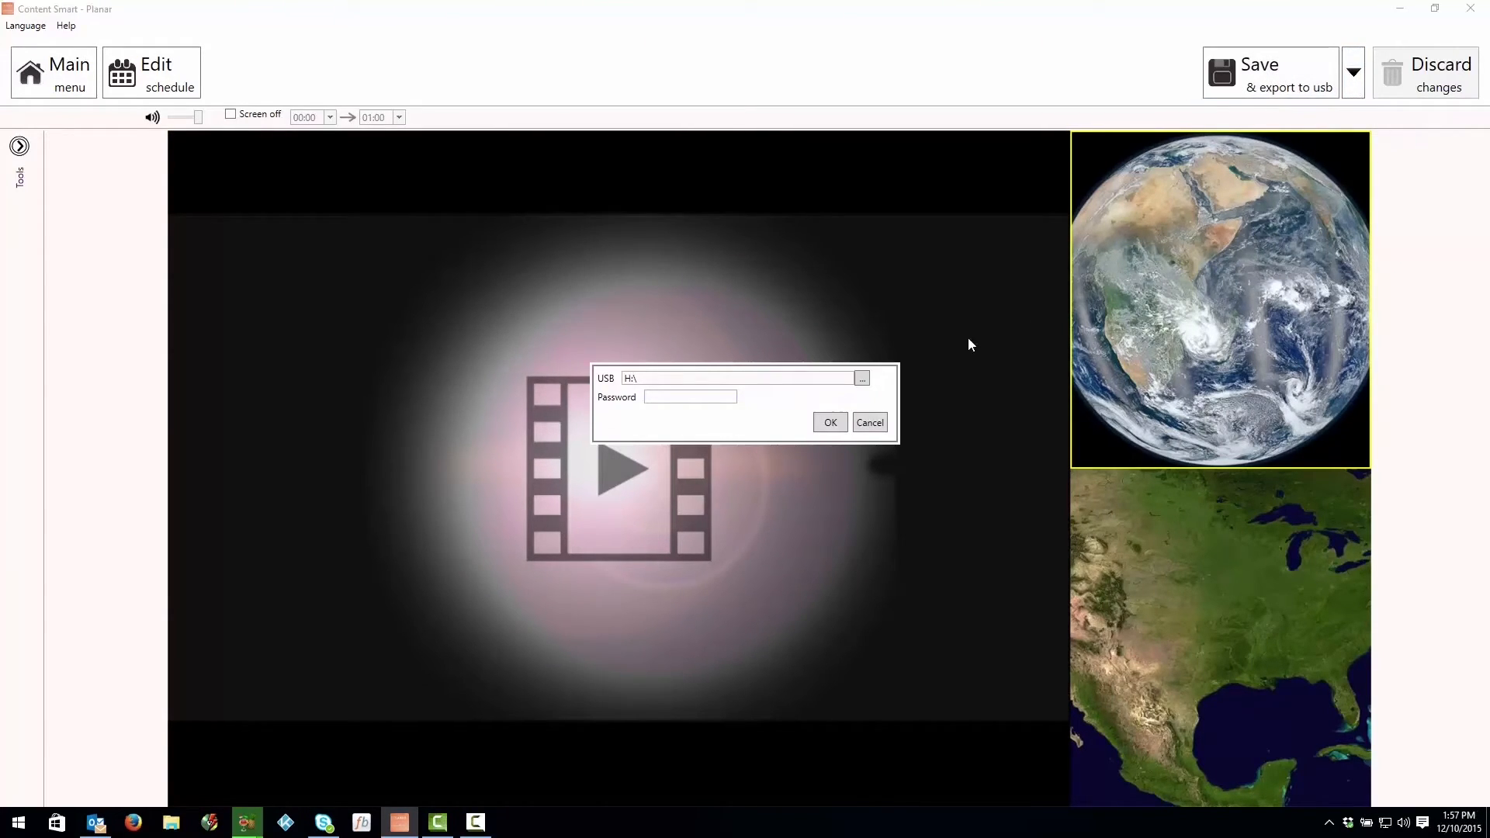
click(862, 378)
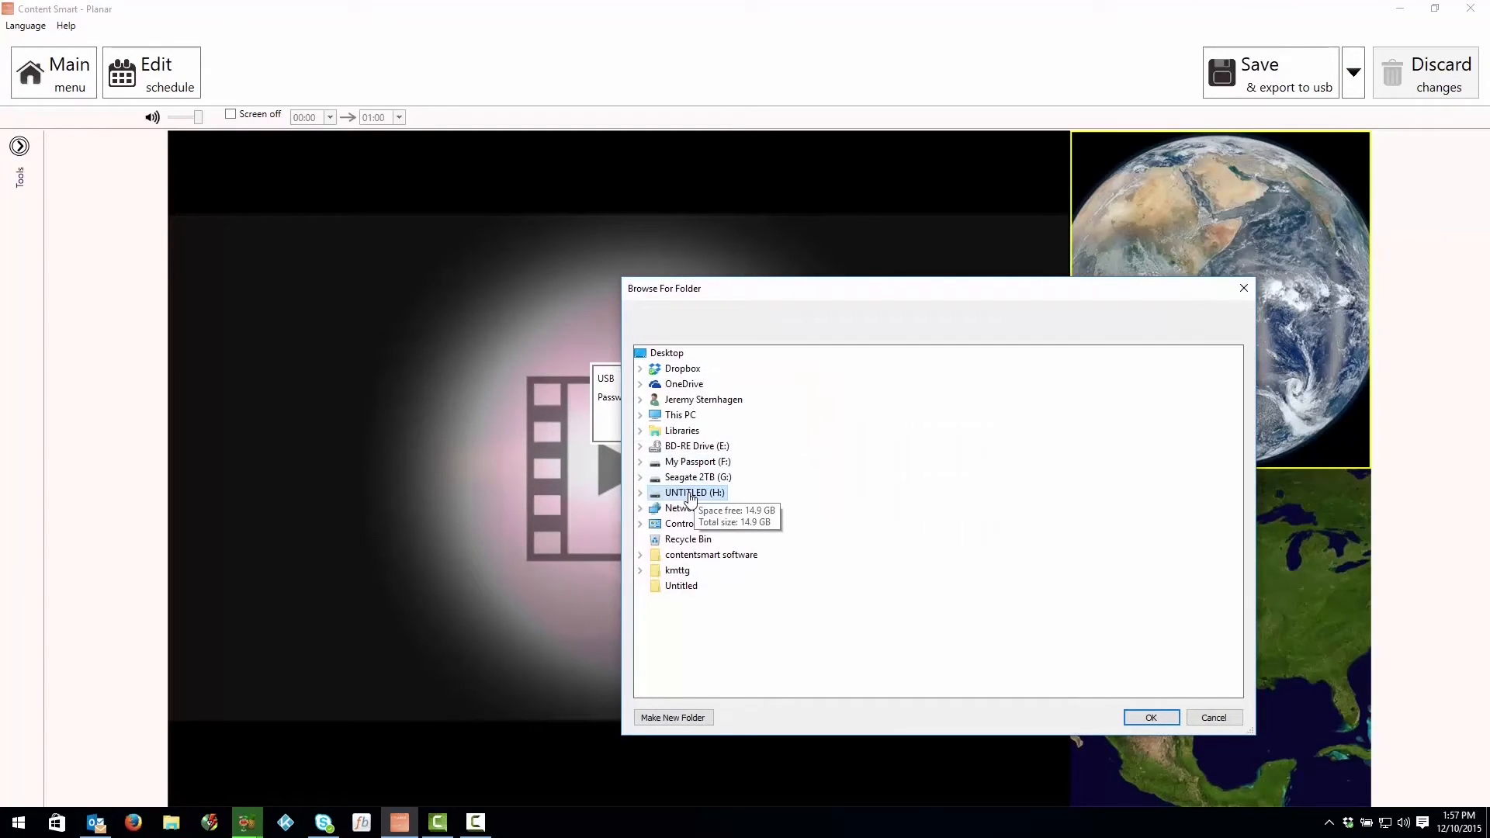
click(1149, 717)
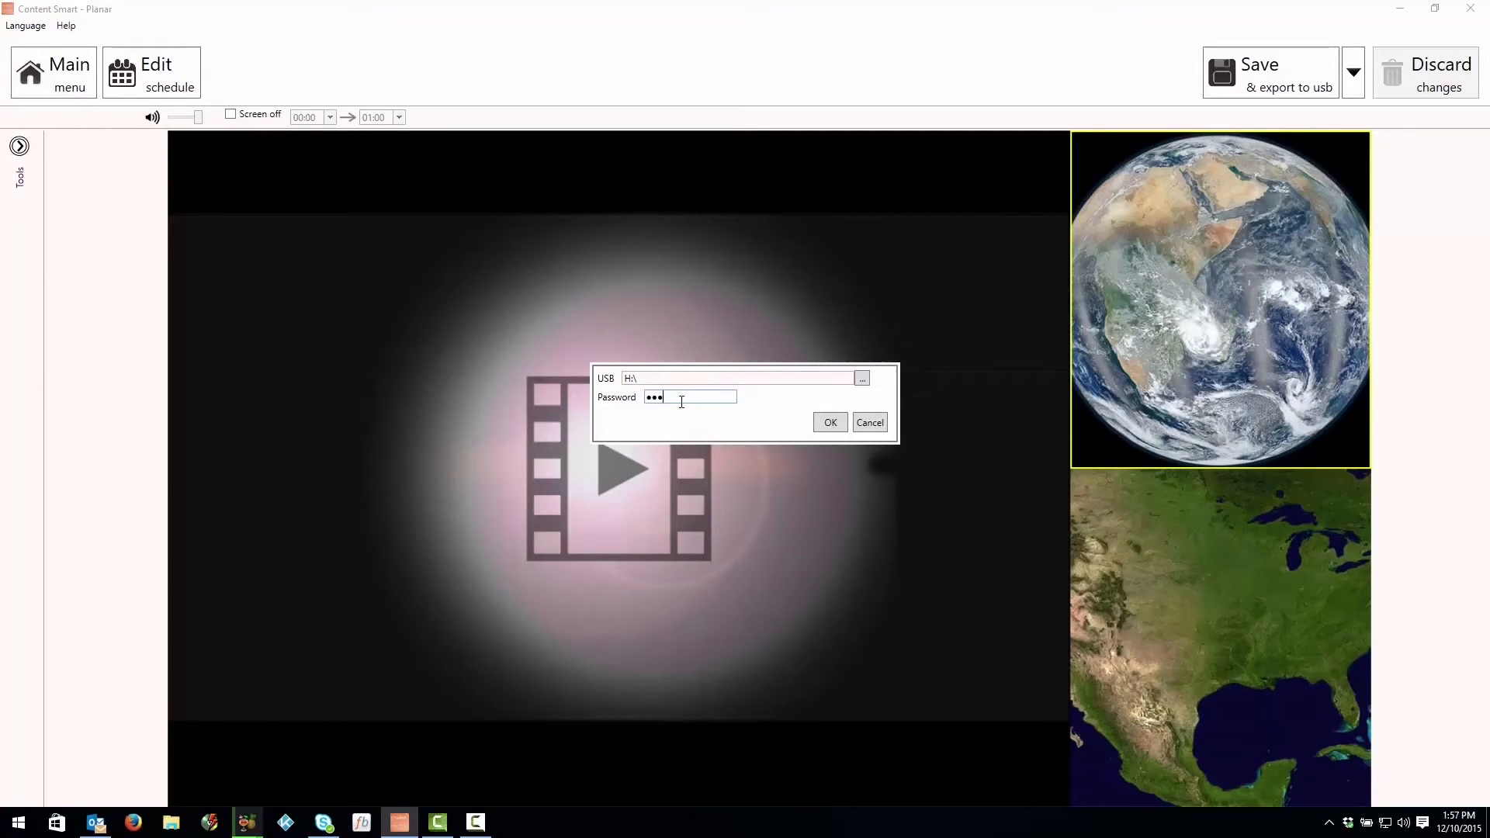
click(828, 423)
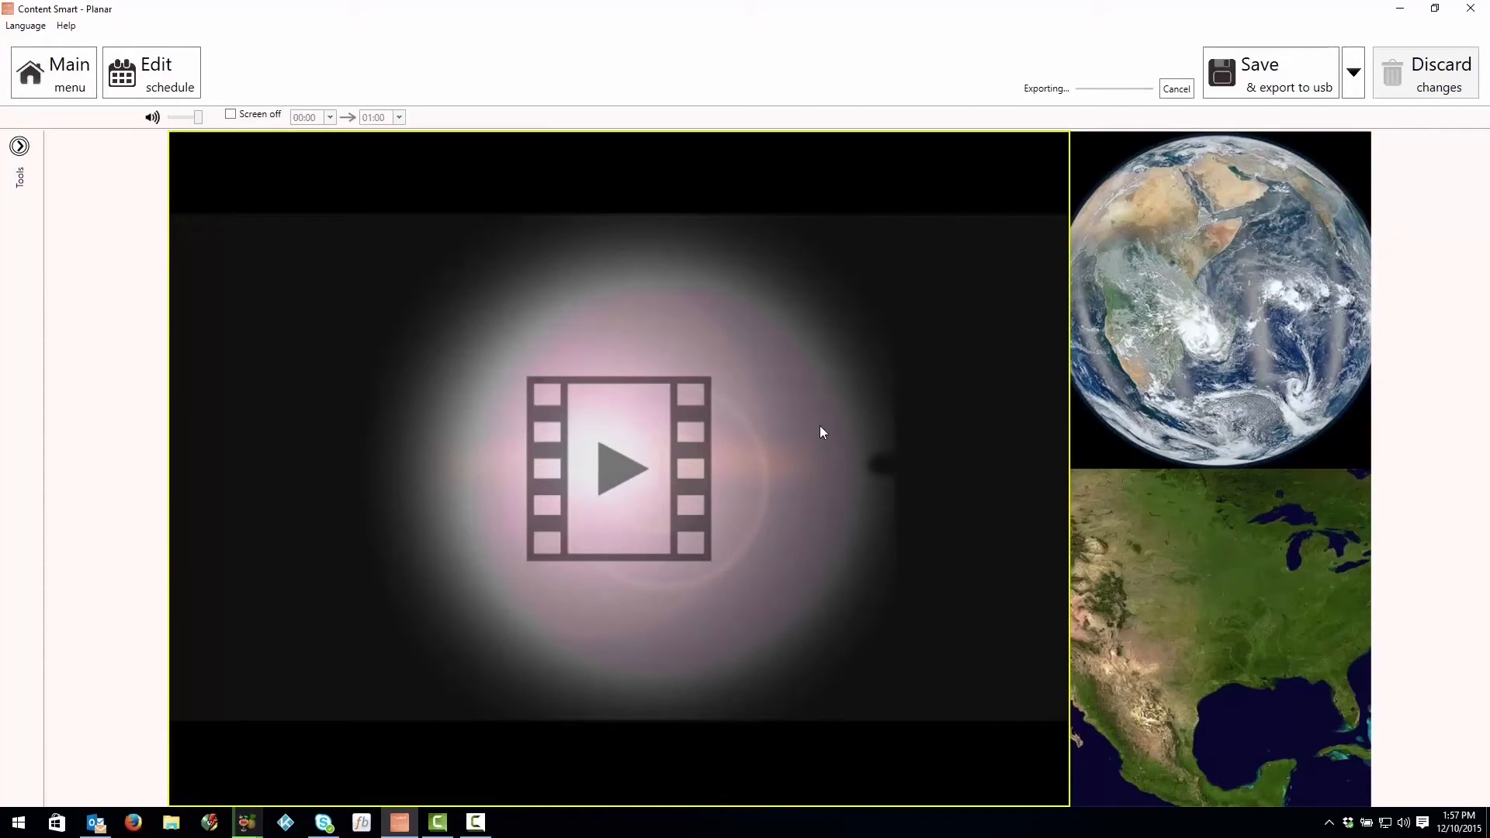
click(1106, 154)
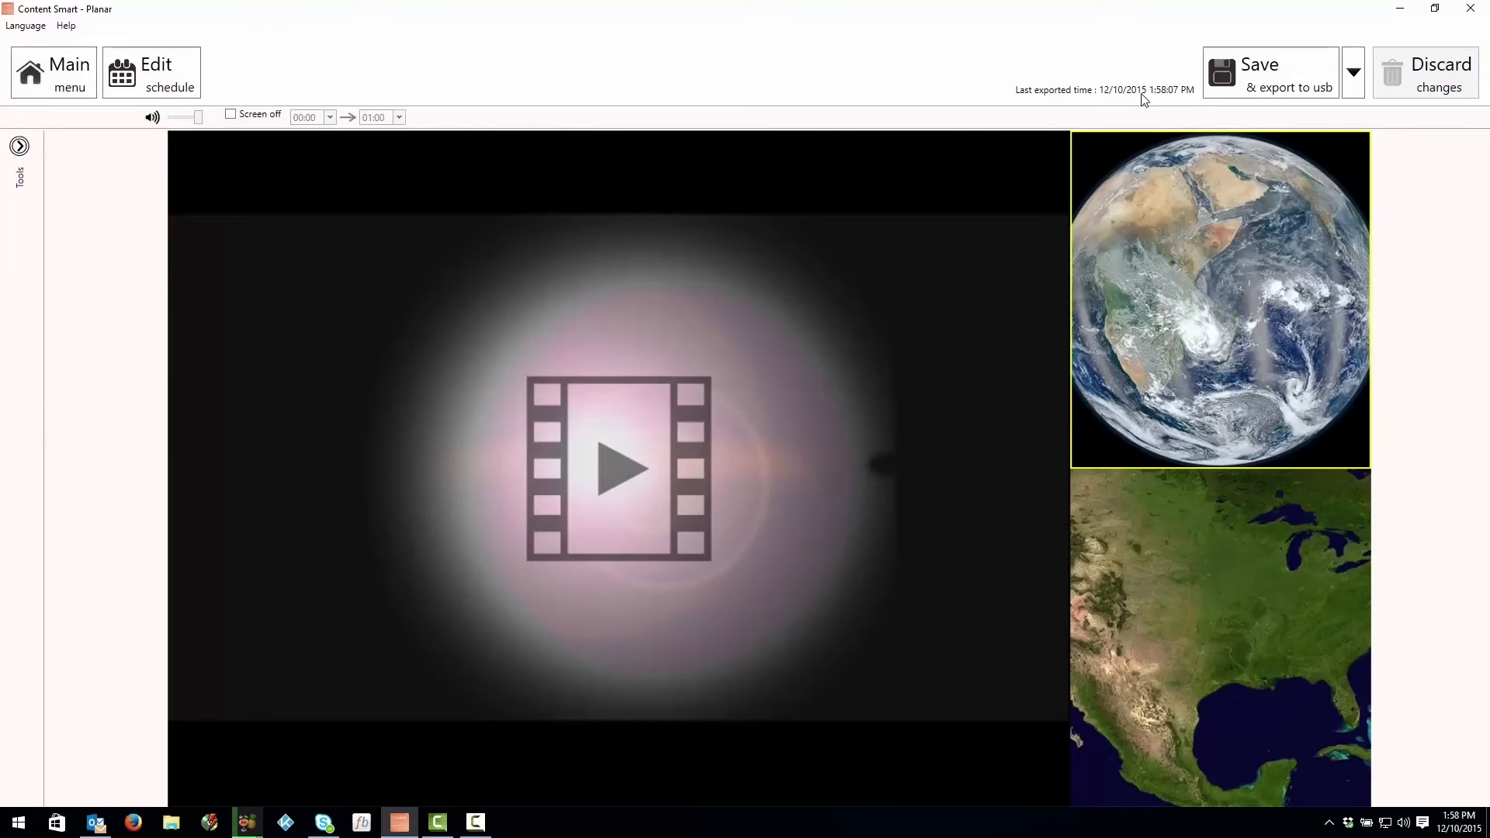
click(671, 380)
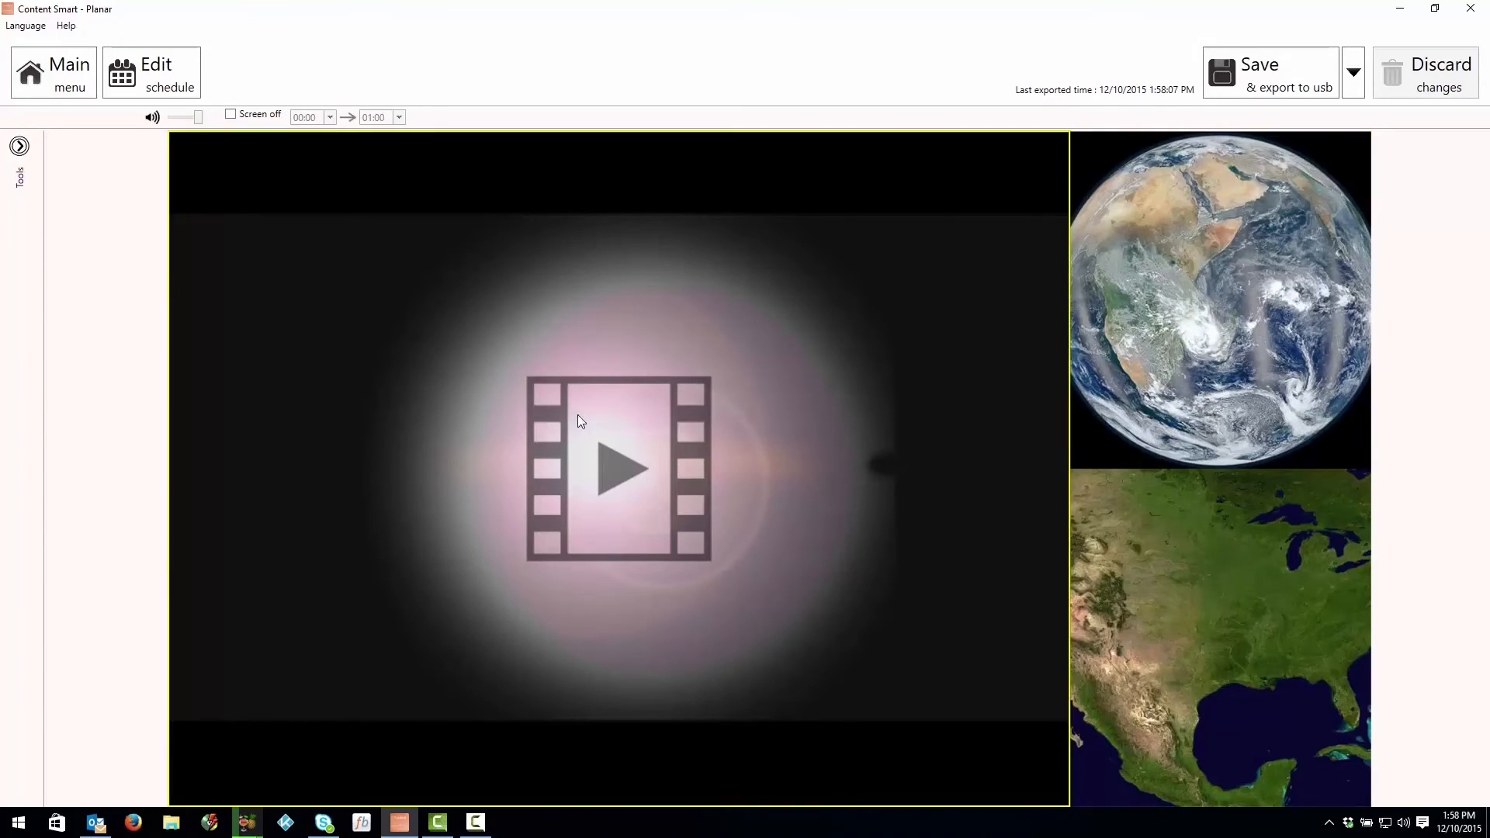
Step: Switch to File Explorer and eject the USB drive UNTITLED (H:)
click(171, 822)
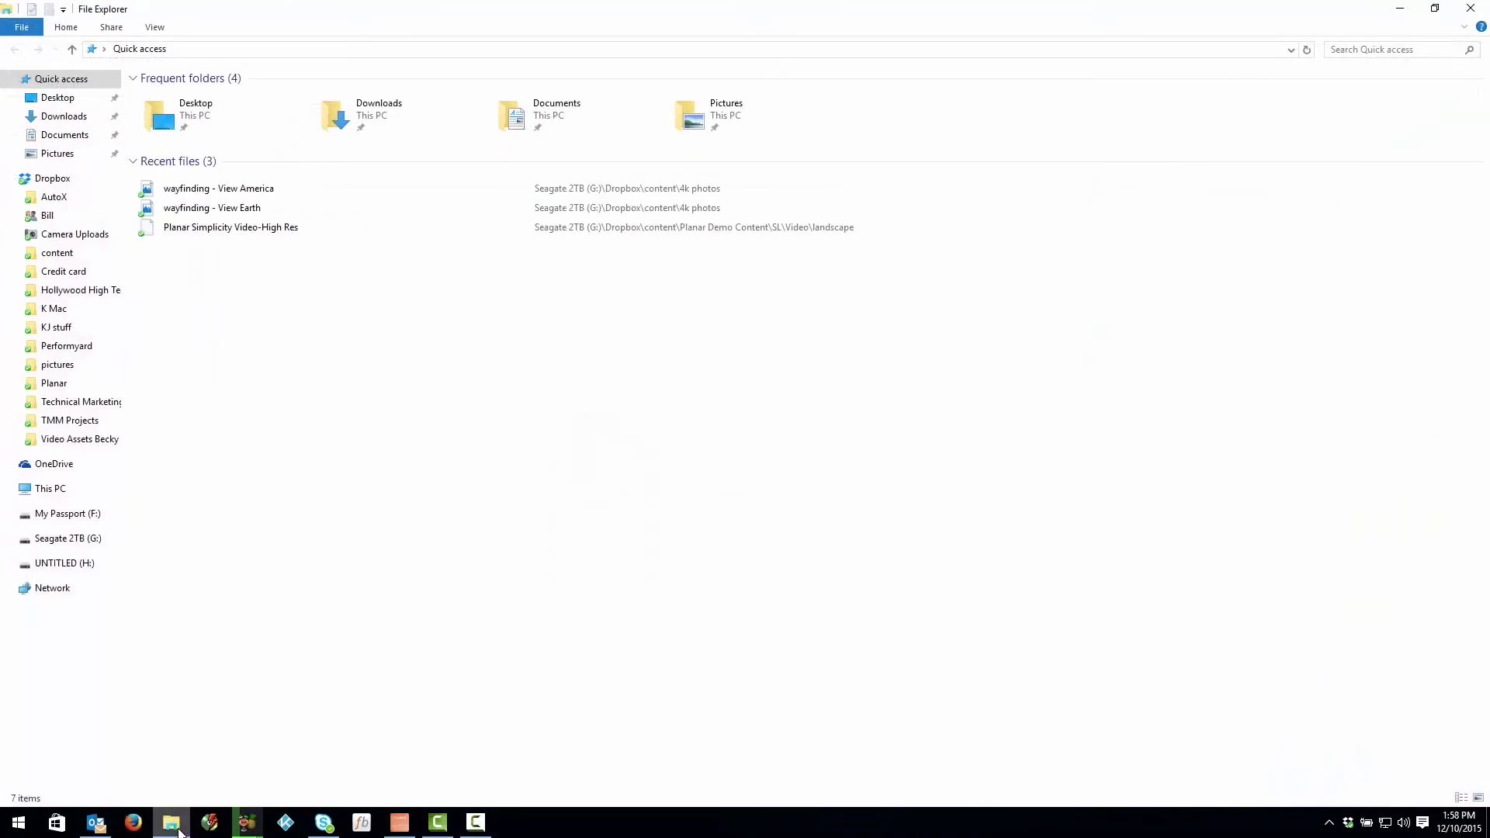
right_click(93, 567)
click(124, 439)
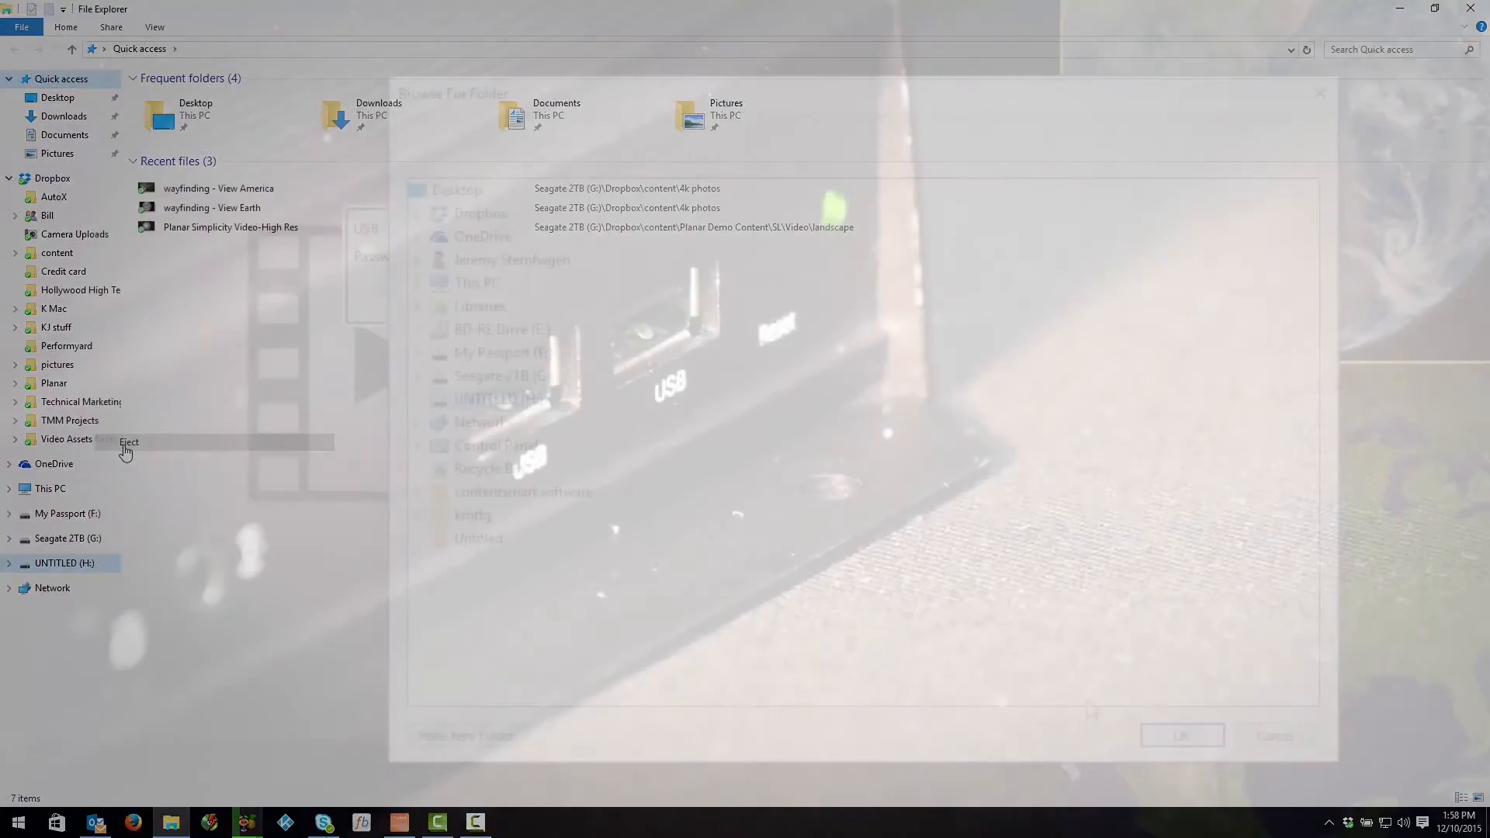